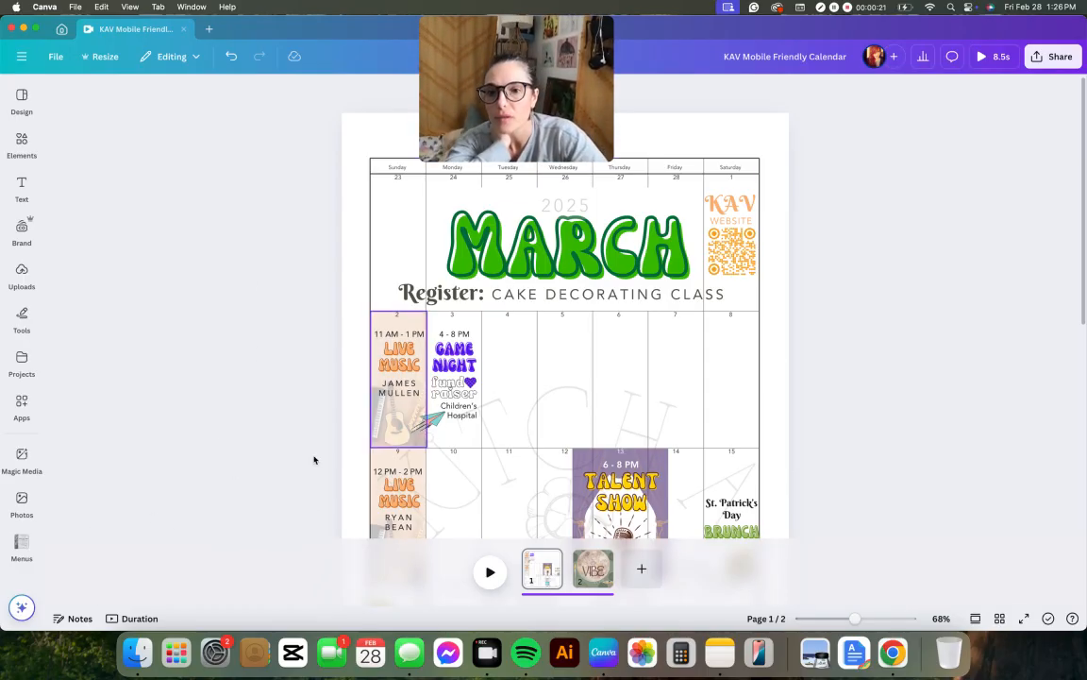
- Open the calendar page's layer list and inspect the locked watermark and the locked calendar grid at the base of the stack
left_click(73, 619)
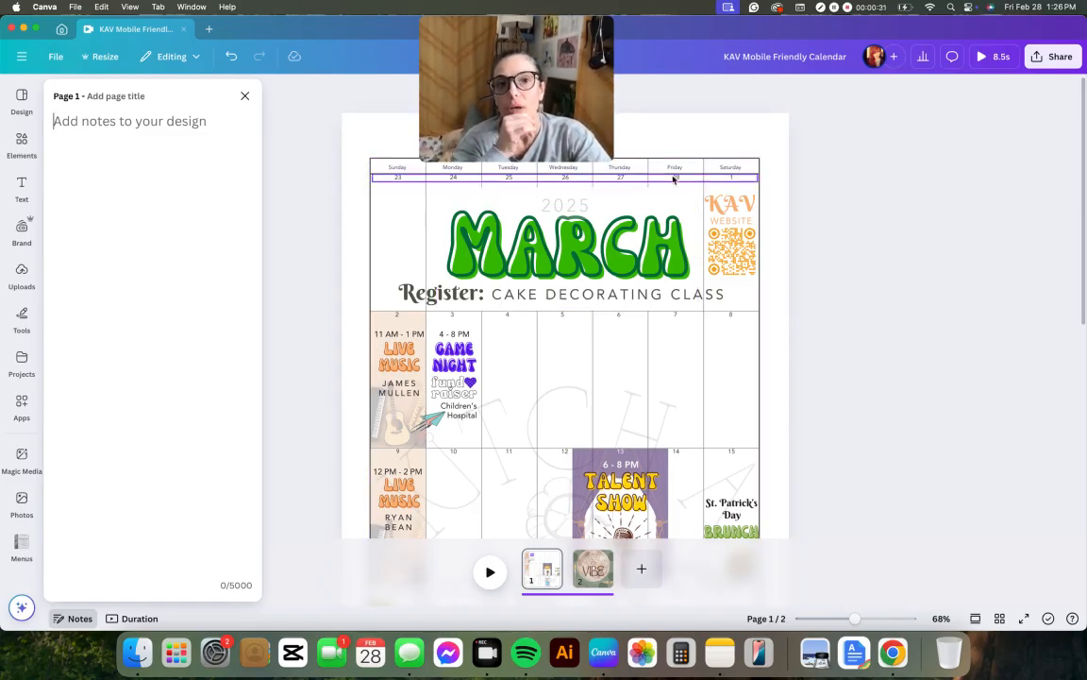
left_click(702, 144)
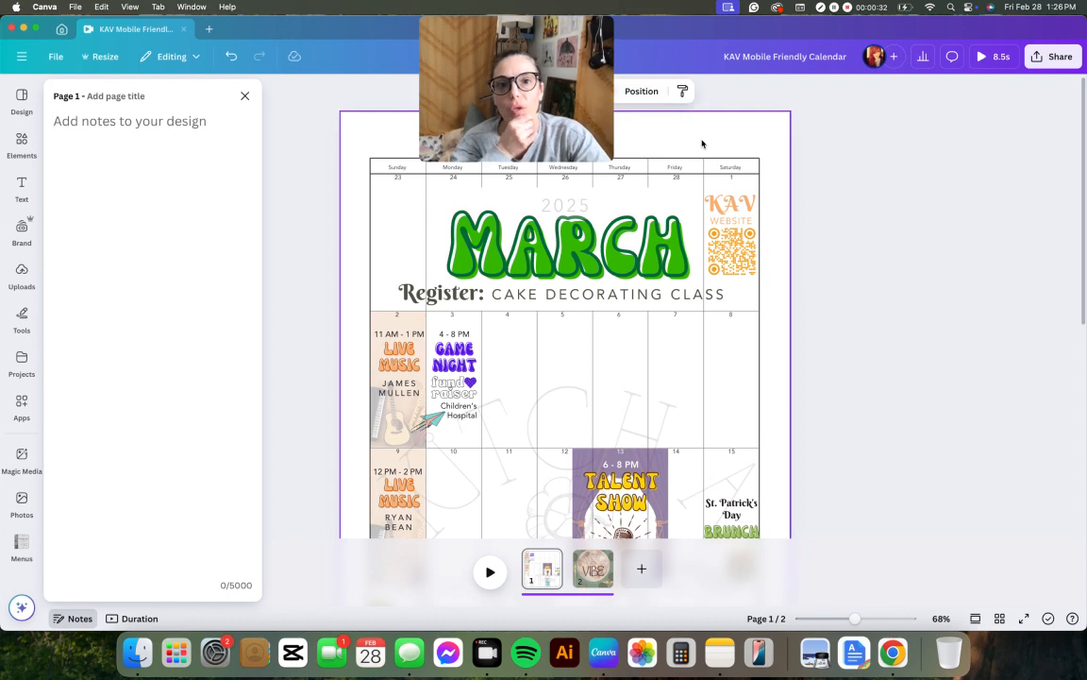
left_click(633, 91)
left_click_drag(536, 25, 961, 25)
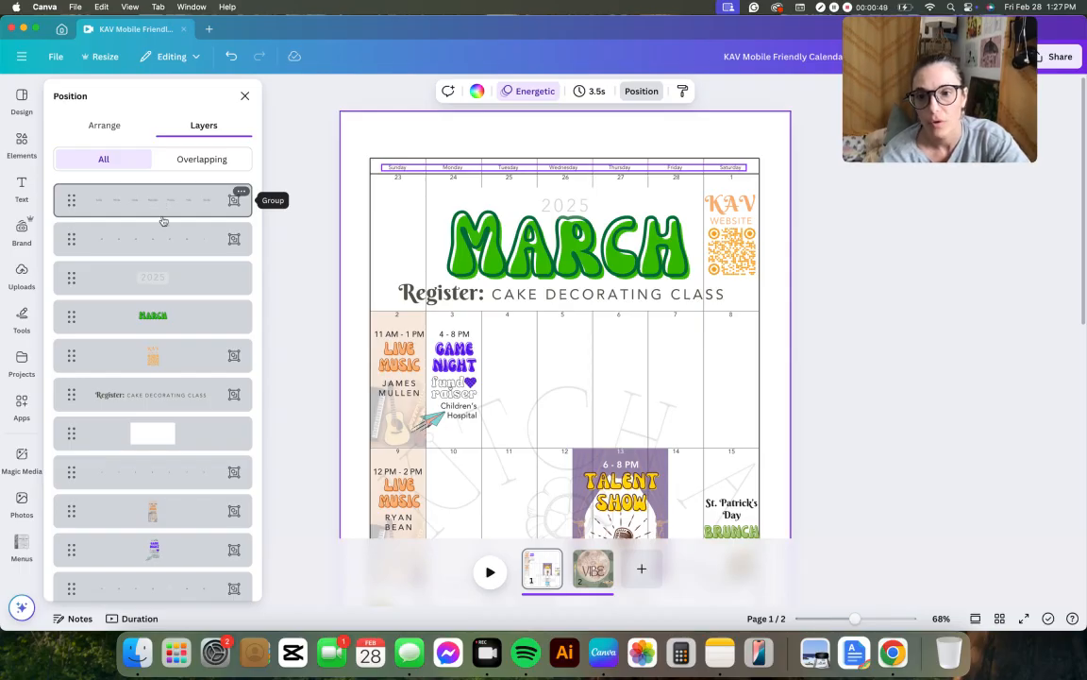
scroll(189, 391, "down", 5)
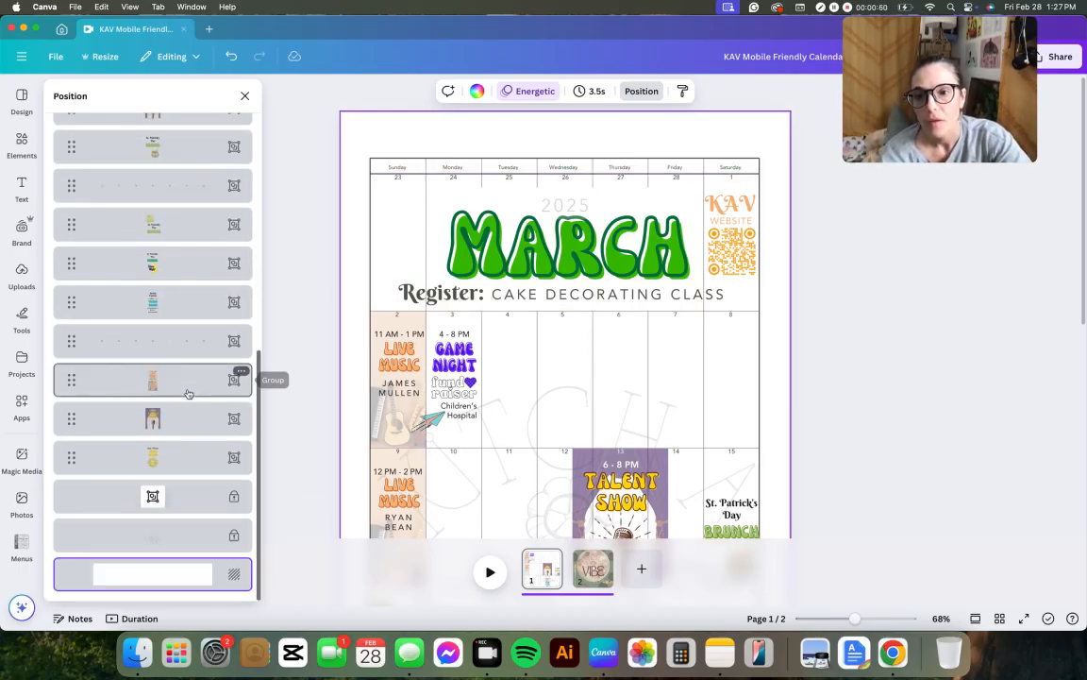
left_click(172, 541)
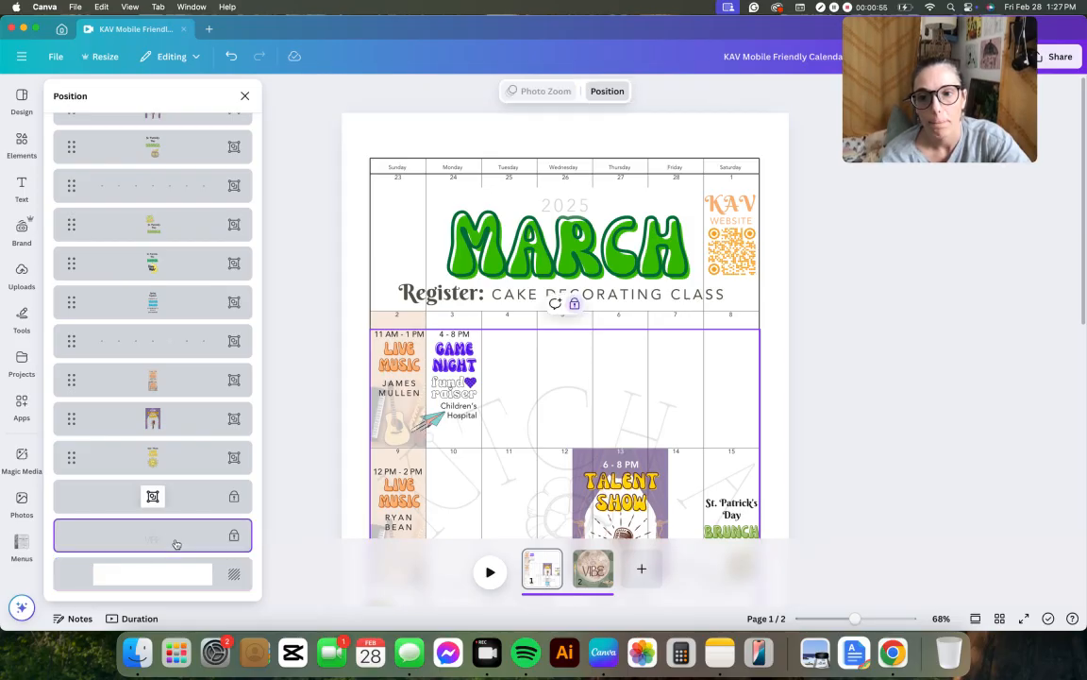
scroll(467, 406, "down", 5)
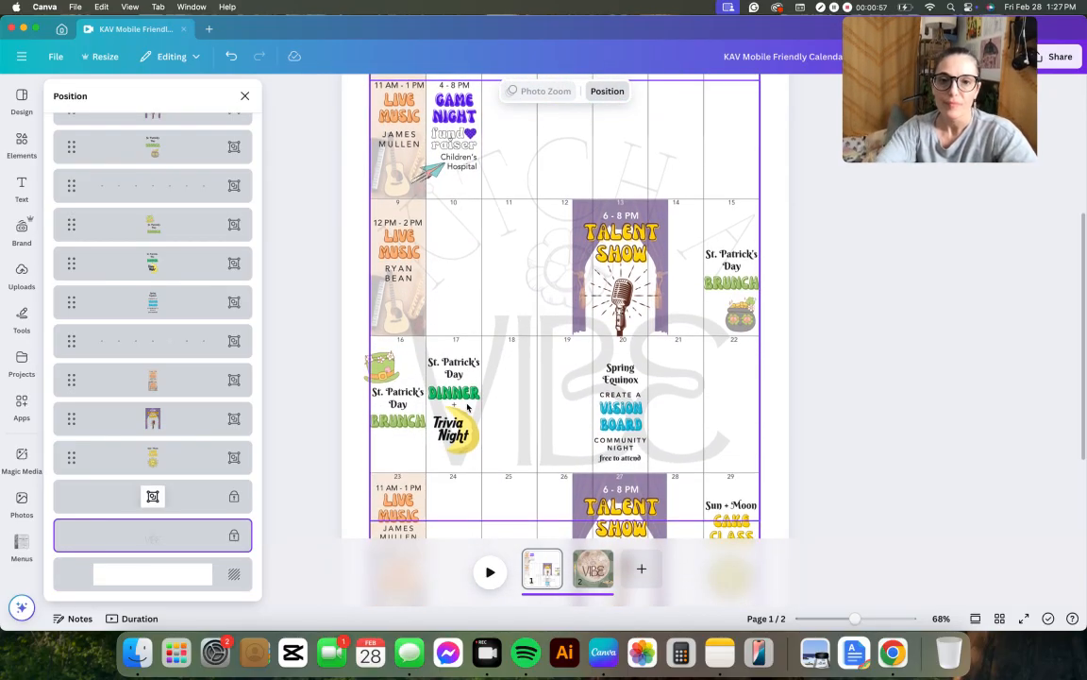
scroll(566, 331, "up", 4)
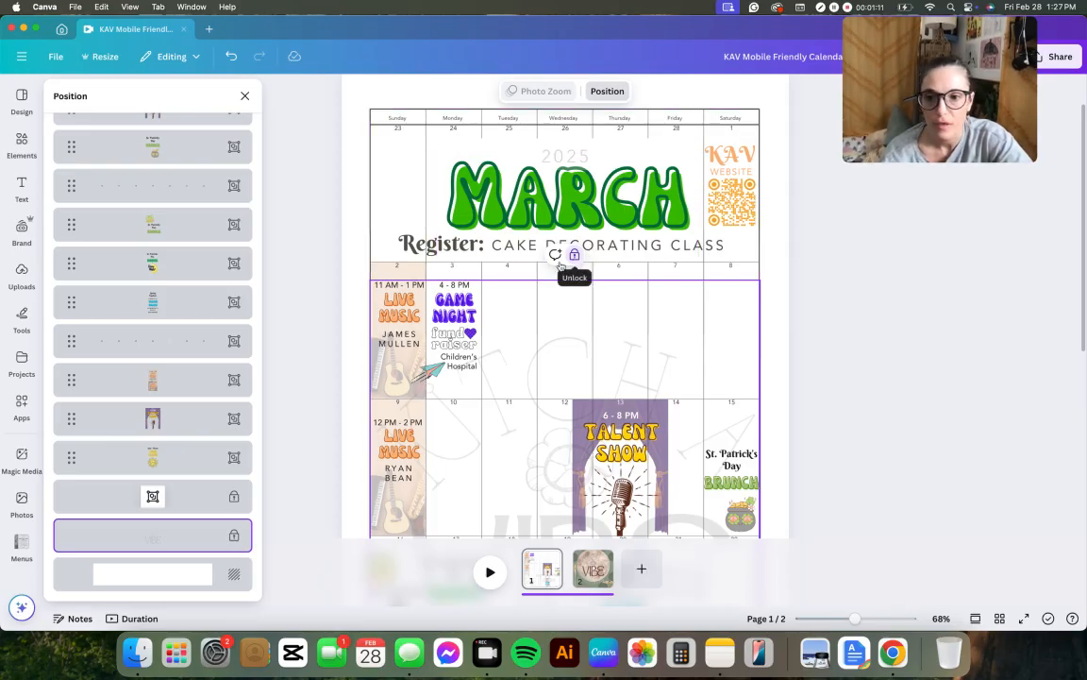
right_click(225, 538)
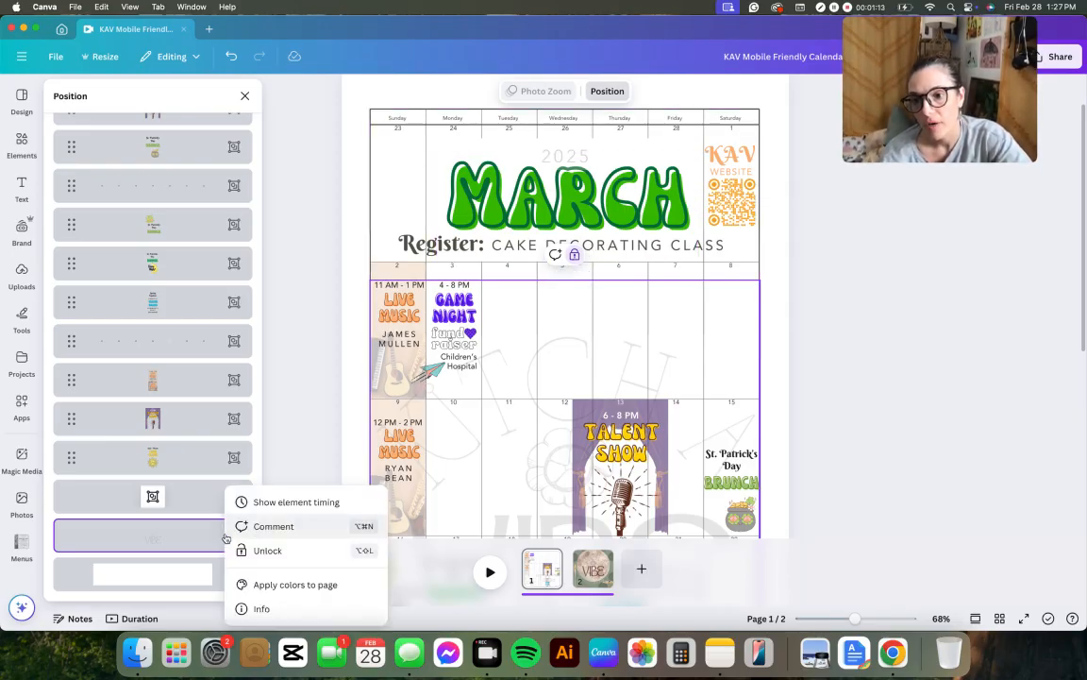
left_click(189, 497)
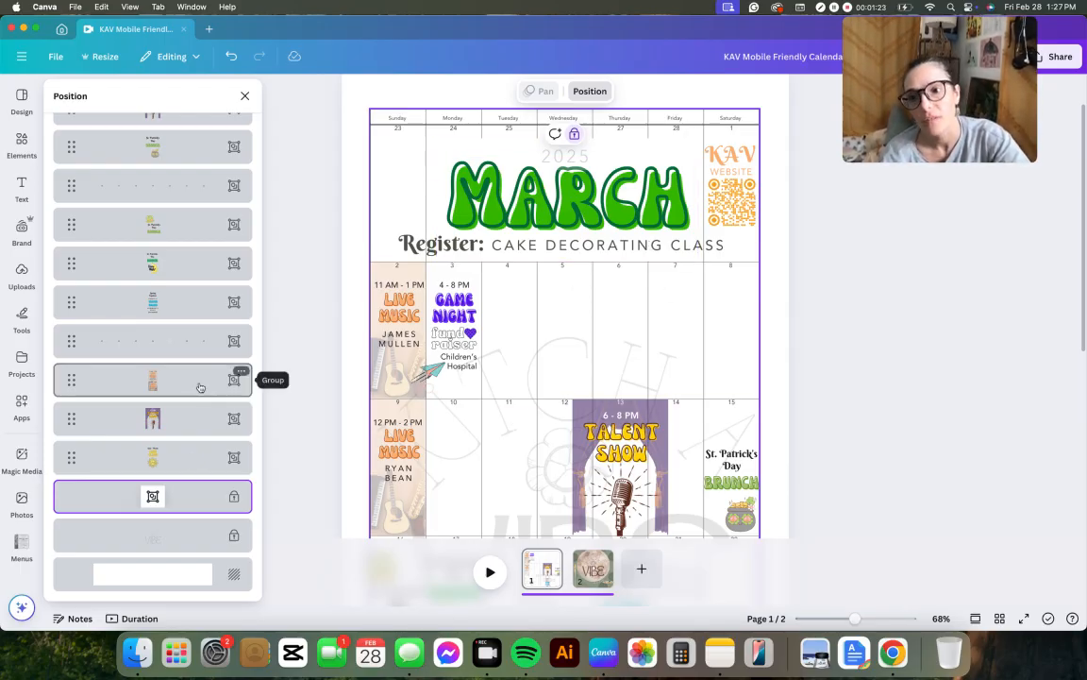
- Fully lock the group of weekday names, Sunday to Saturday, in the calendar header
scroll(185, 467, "up", 5)
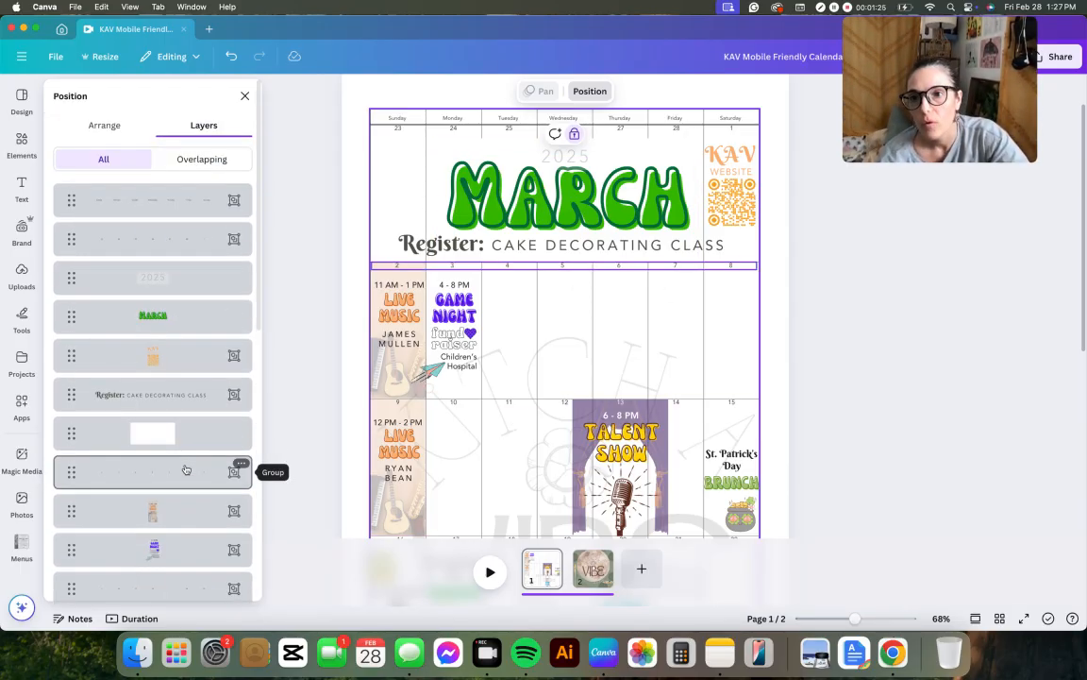
left_click(164, 207)
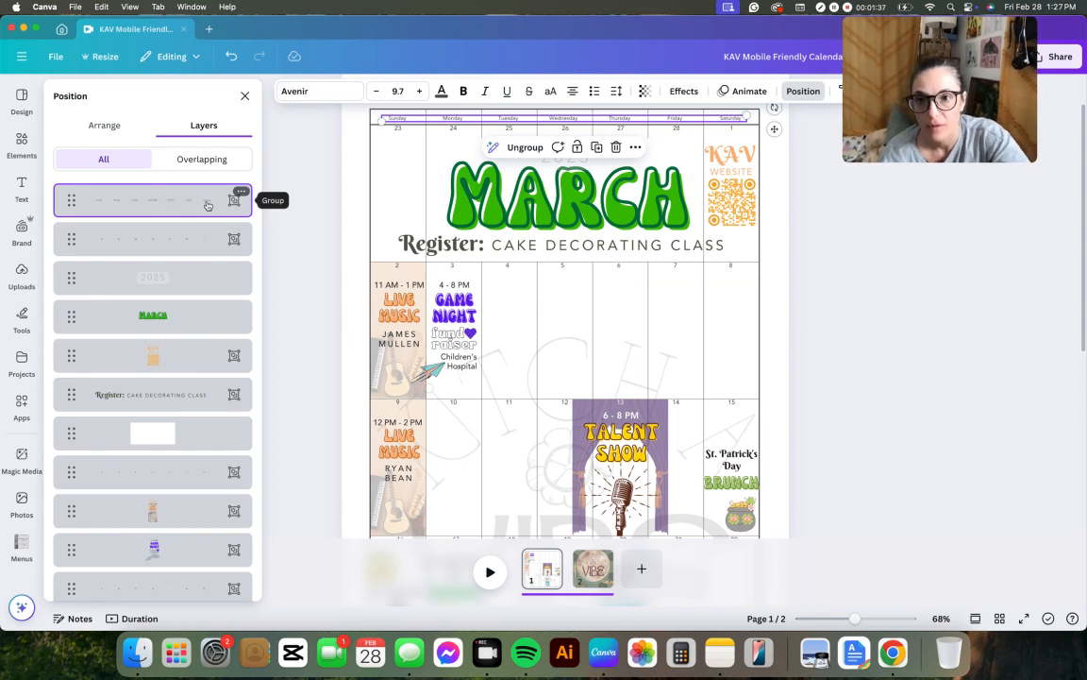
right_click(236, 201)
mouse_move(305, 479)
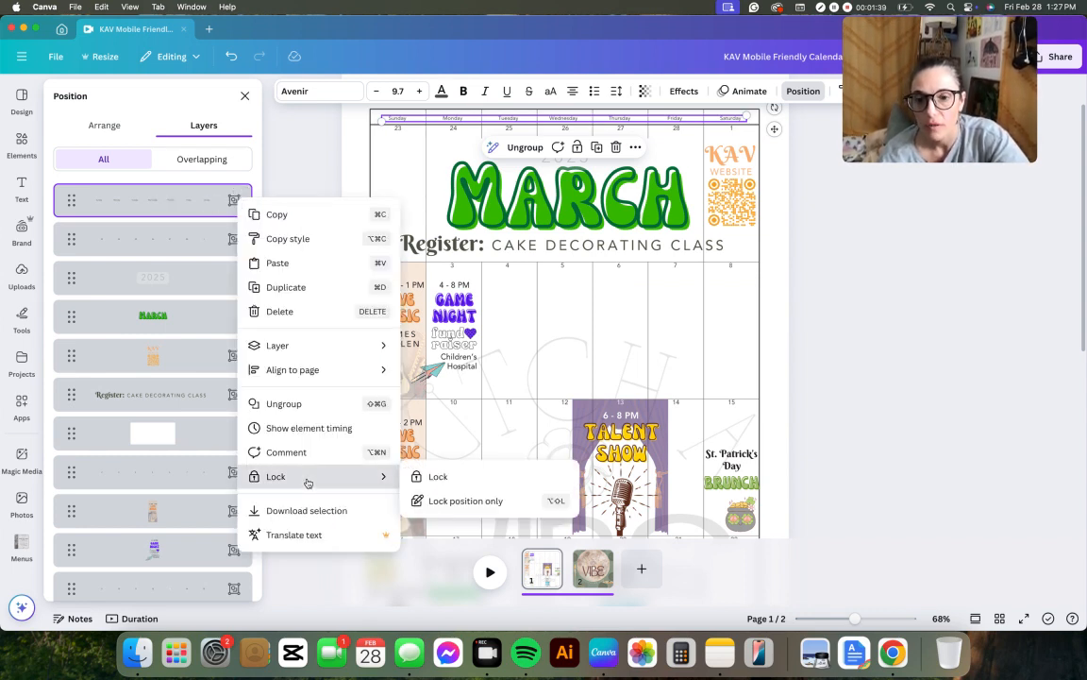
left_click(437, 479)
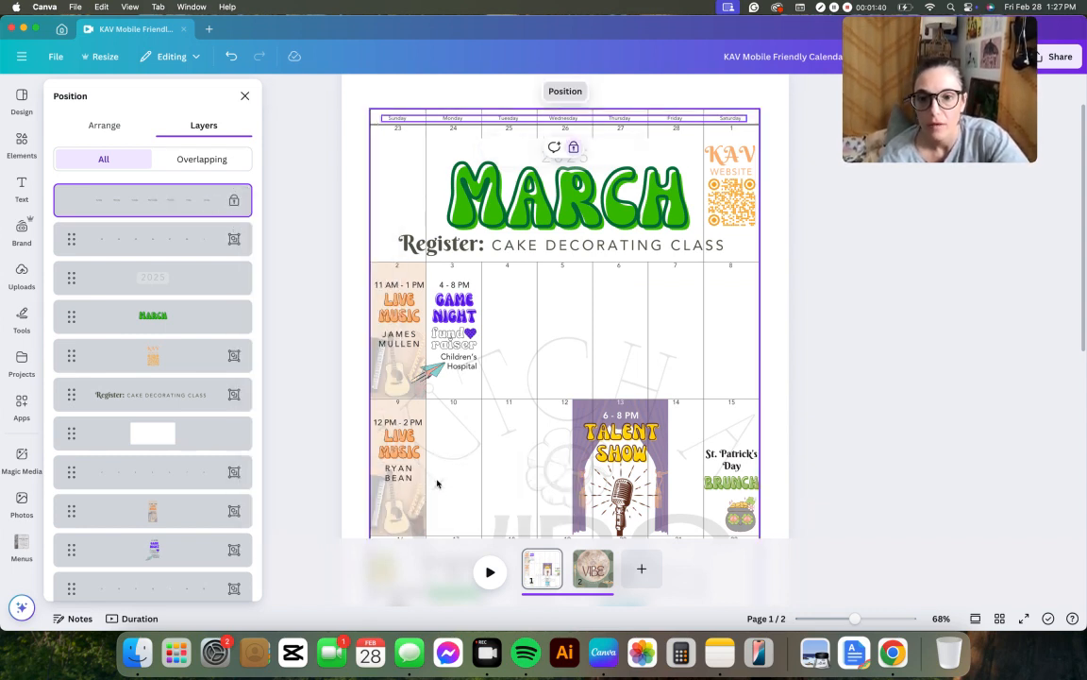
- Fully lock the first row of date numbers, 23 to 1, directly beneath the weekday names
right_click(174, 251)
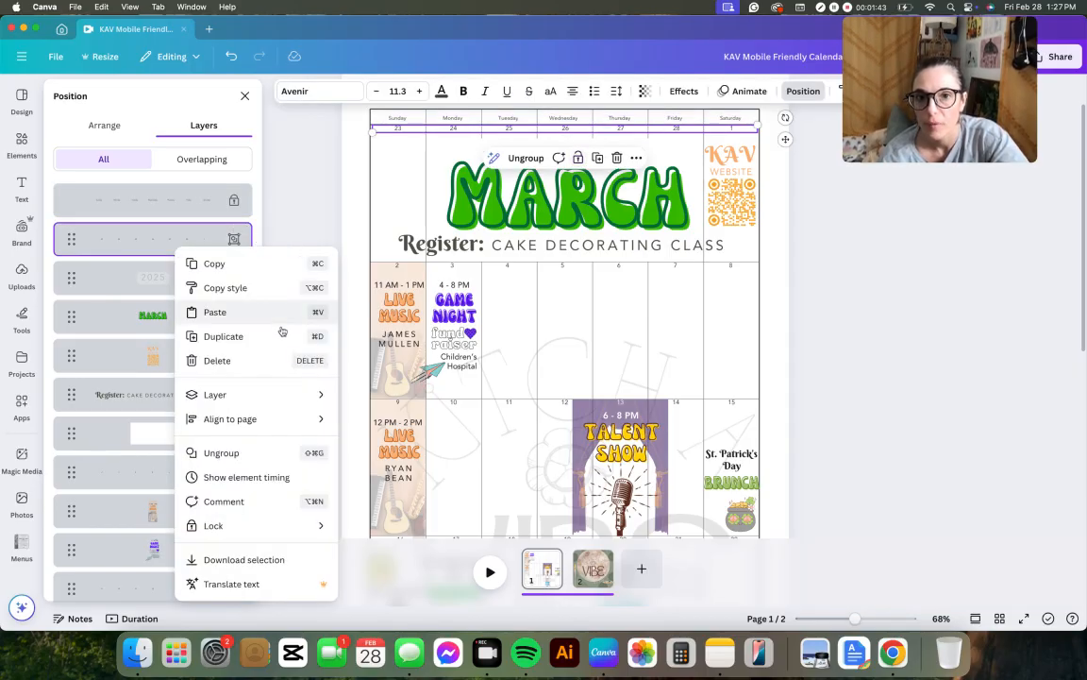
mouse_move(283, 525)
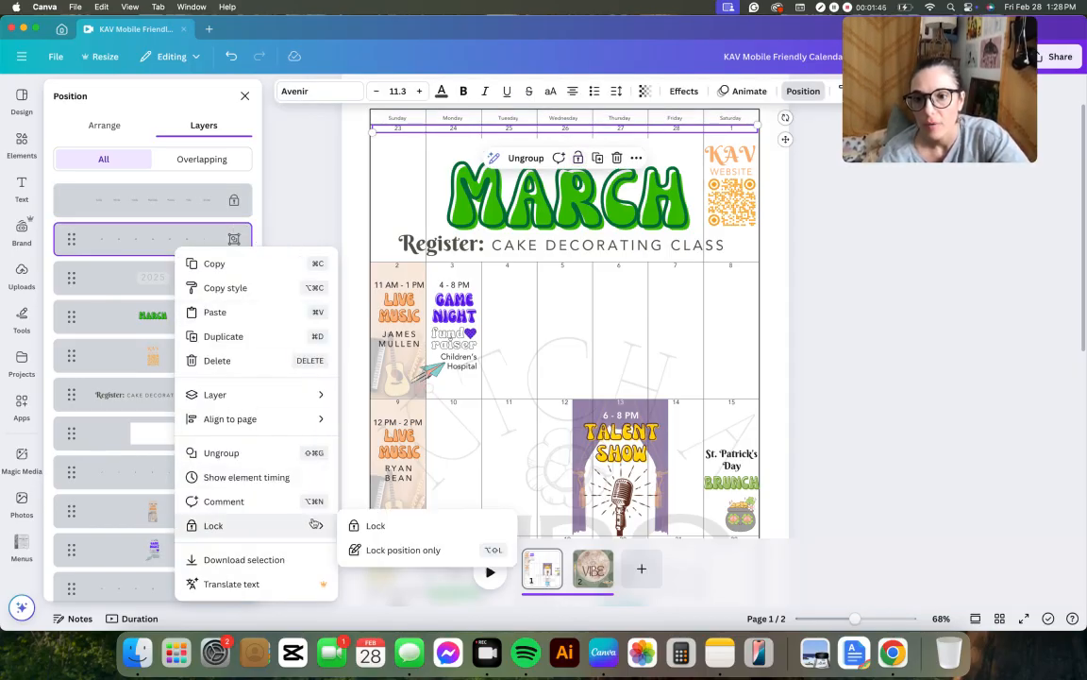
left_click(373, 525)
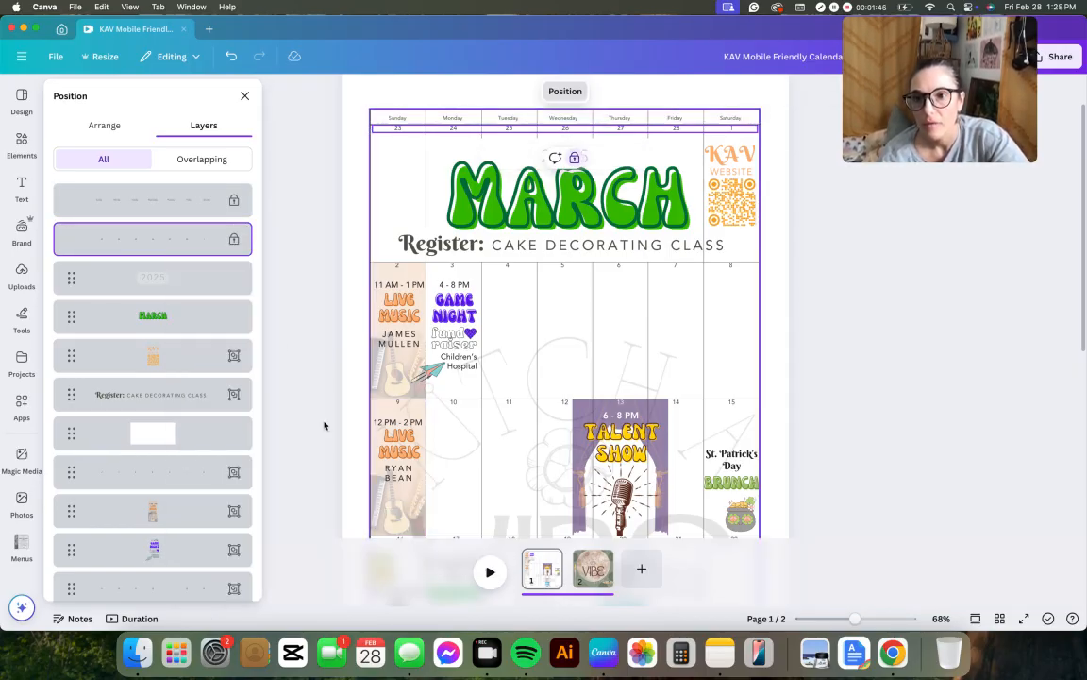
- Examine the 2025 text, the MARCH title, the KAV website QR code group and the Register line one after another
left_click(197, 281)
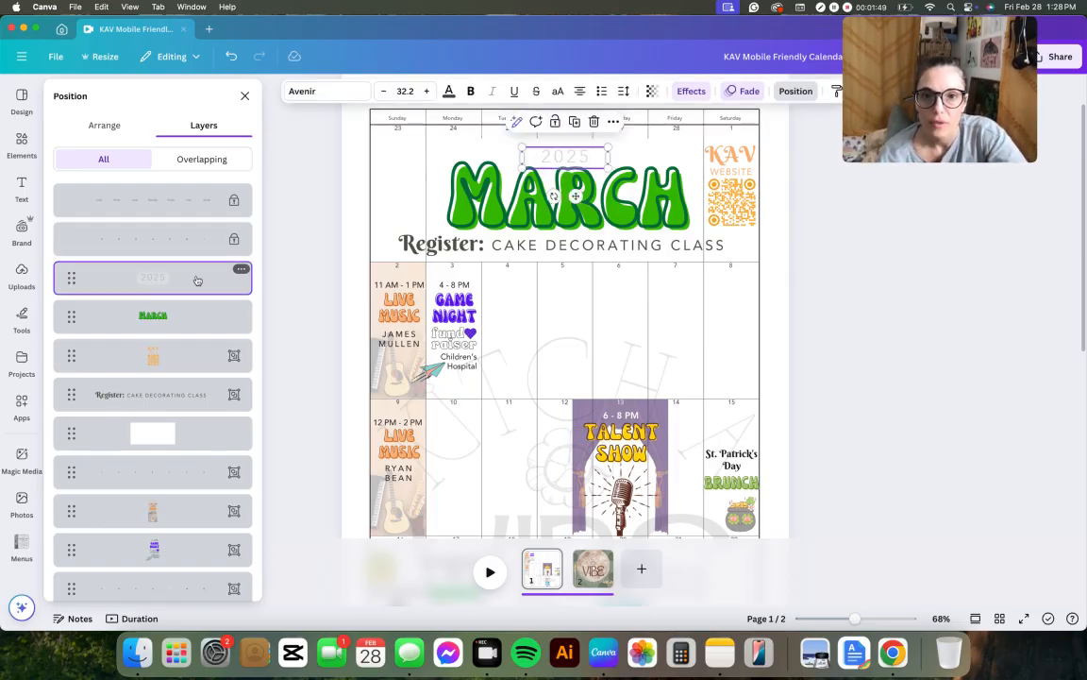
left_click(192, 322)
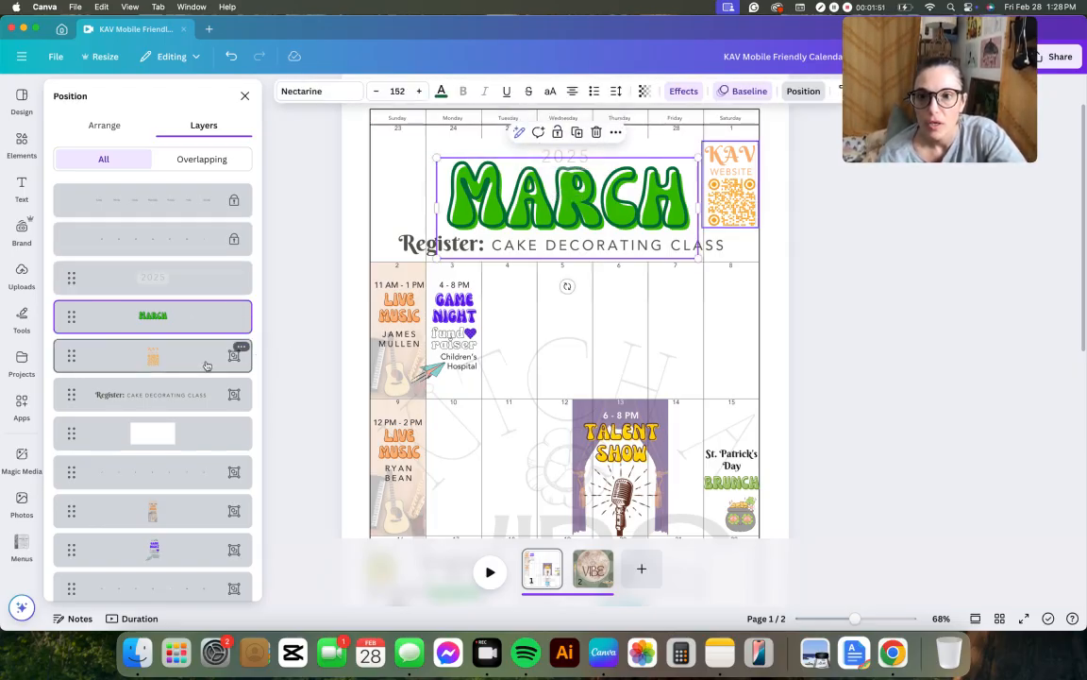
left_click(194, 356, "shift")
left_click(748, 163)
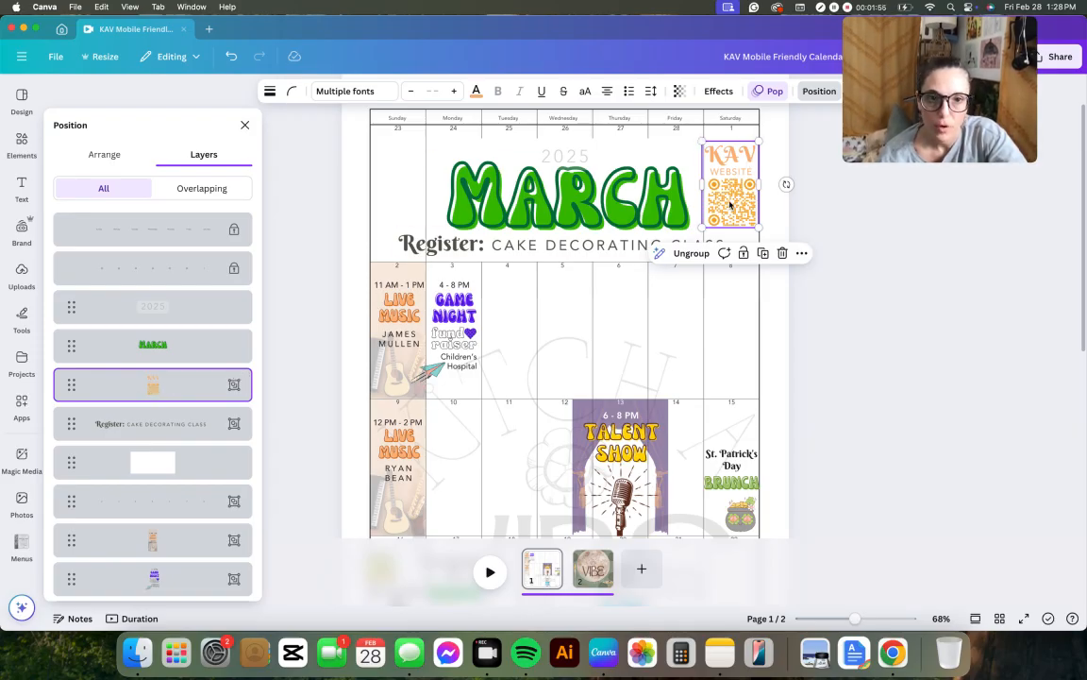
left_click(192, 422)
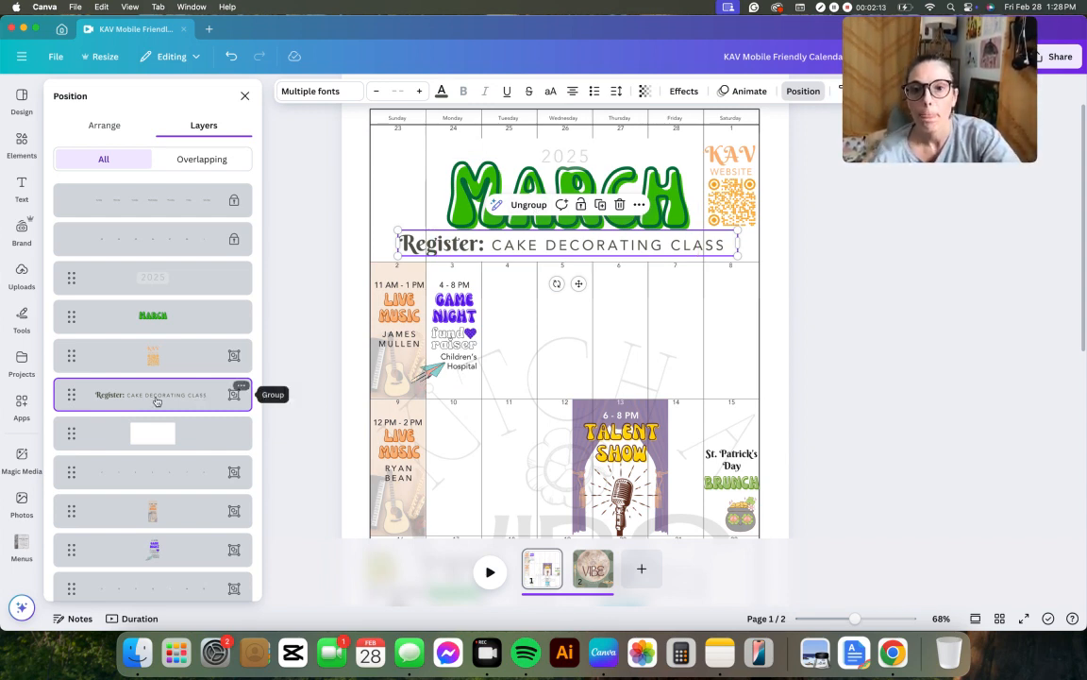
- Widen the white rectangle behind the MARCH title on both sides so that it spans the full Register line
left_click(185, 431)
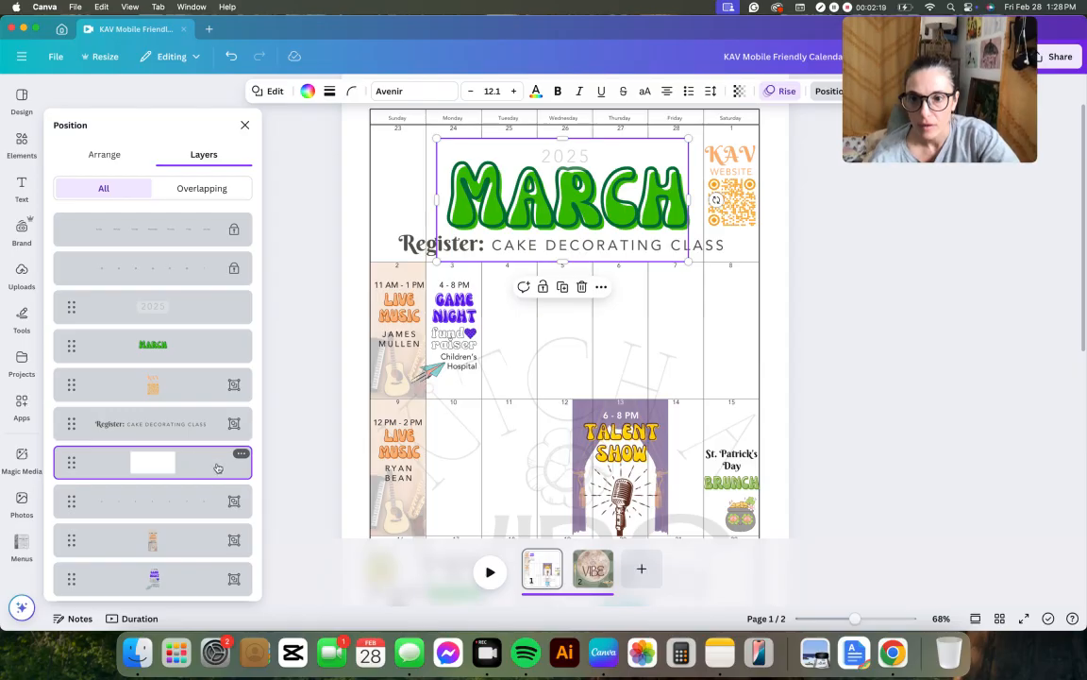
left_click_drag(437, 199, 412, 200)
left_click_drag(692, 199, 737, 200)
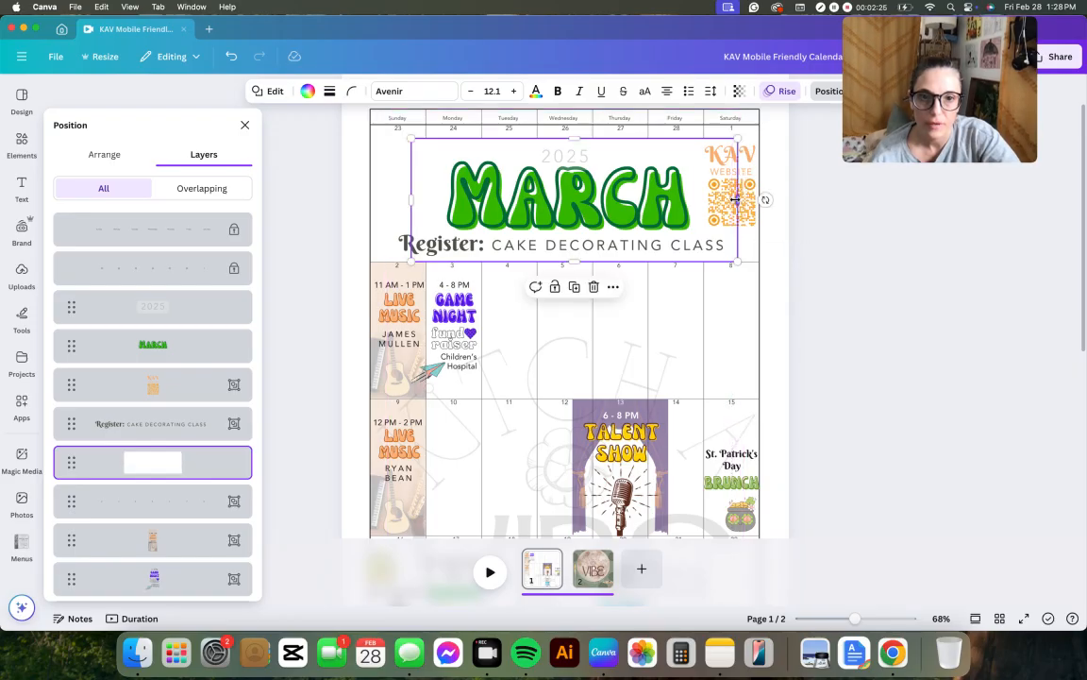
left_click_drag(412, 199, 400, 200)
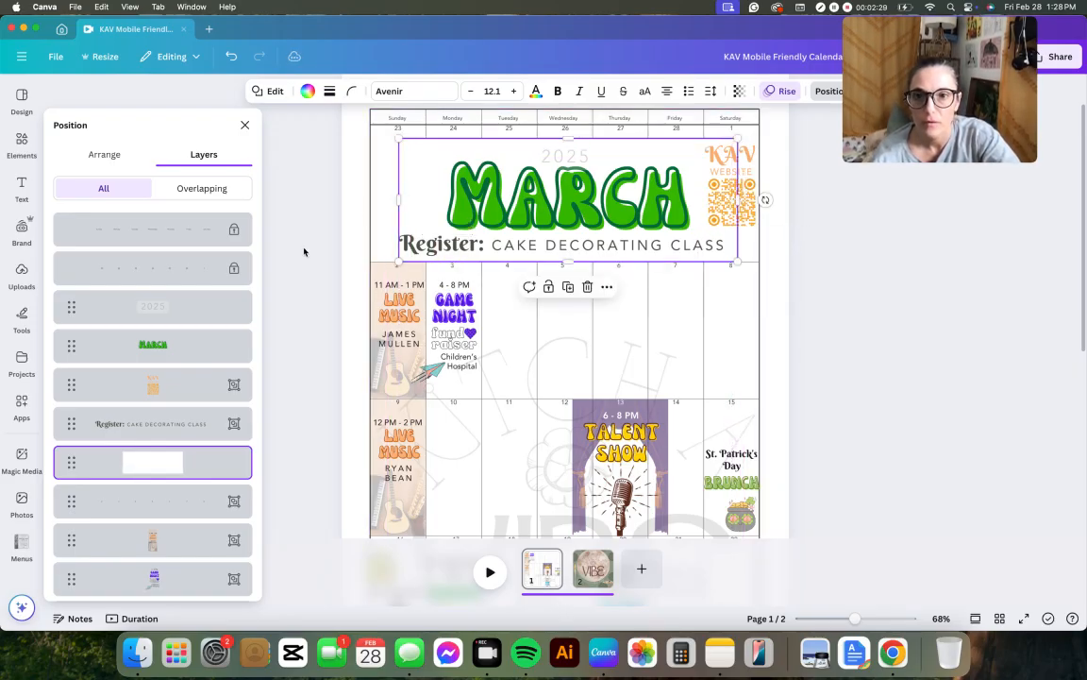
left_click(304, 251)
left_click(304, 251)
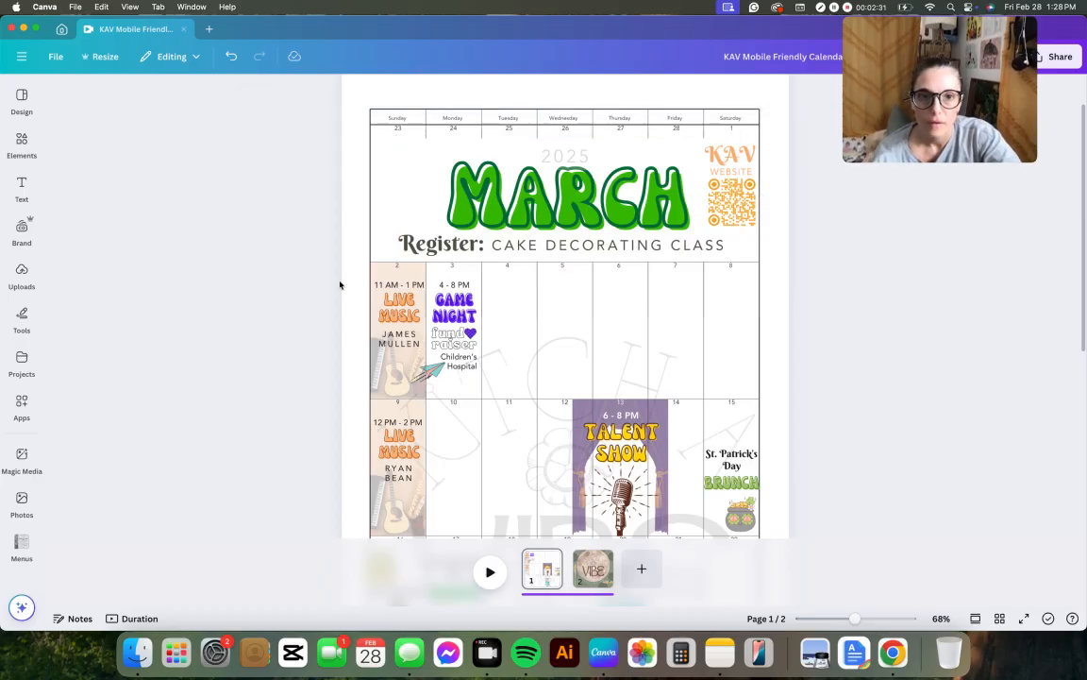
- Reopen the layer list and fully lock the date row for the week of March 2 to 8
left_click(416, 101)
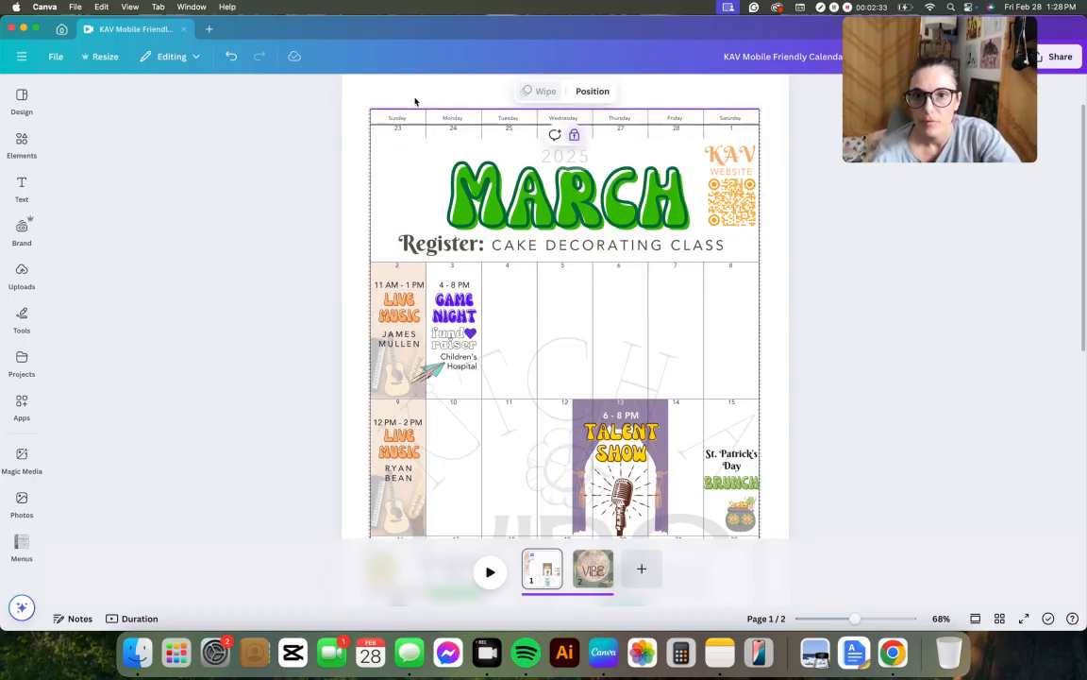
left_click(592, 91)
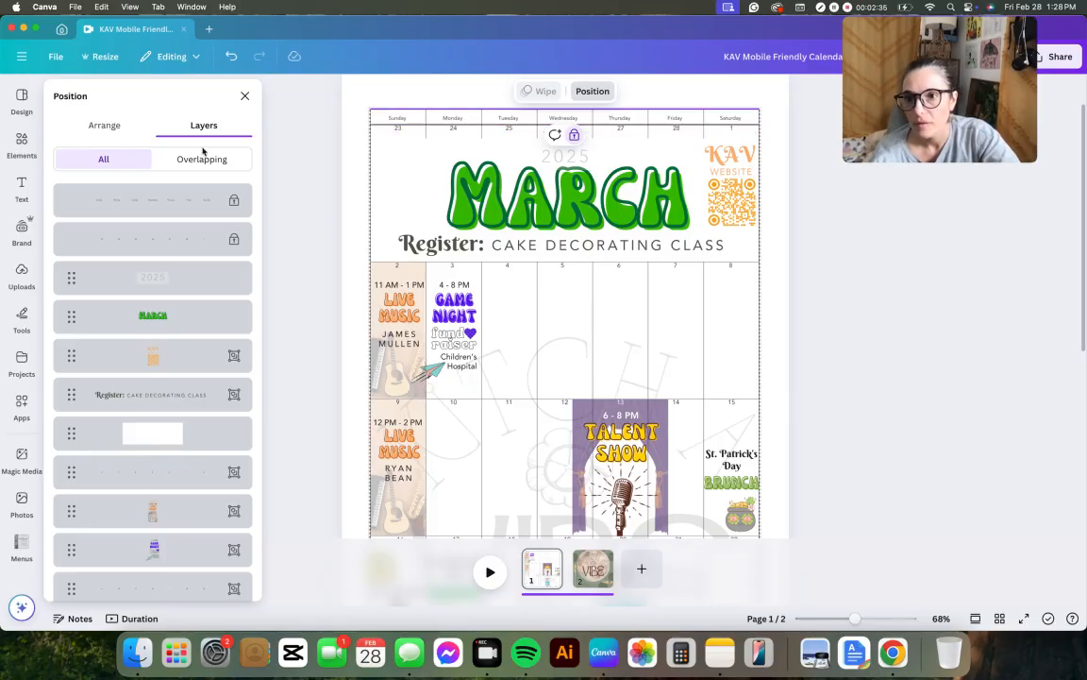
scroll(170, 453, "down", 5)
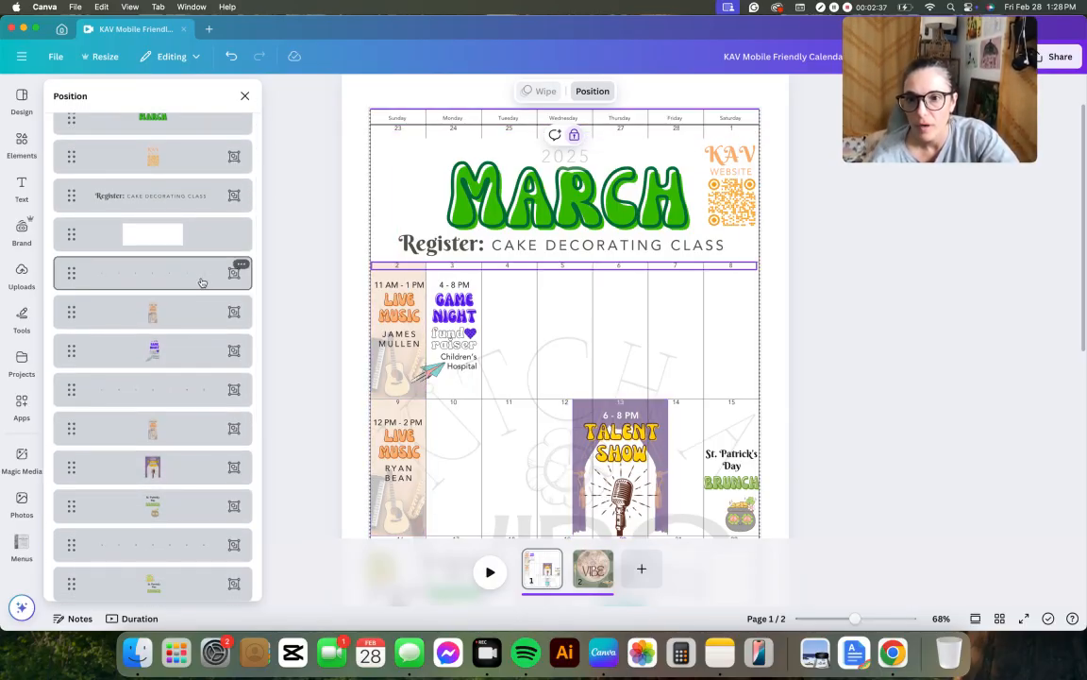
left_click(201, 282)
left_click(242, 268)
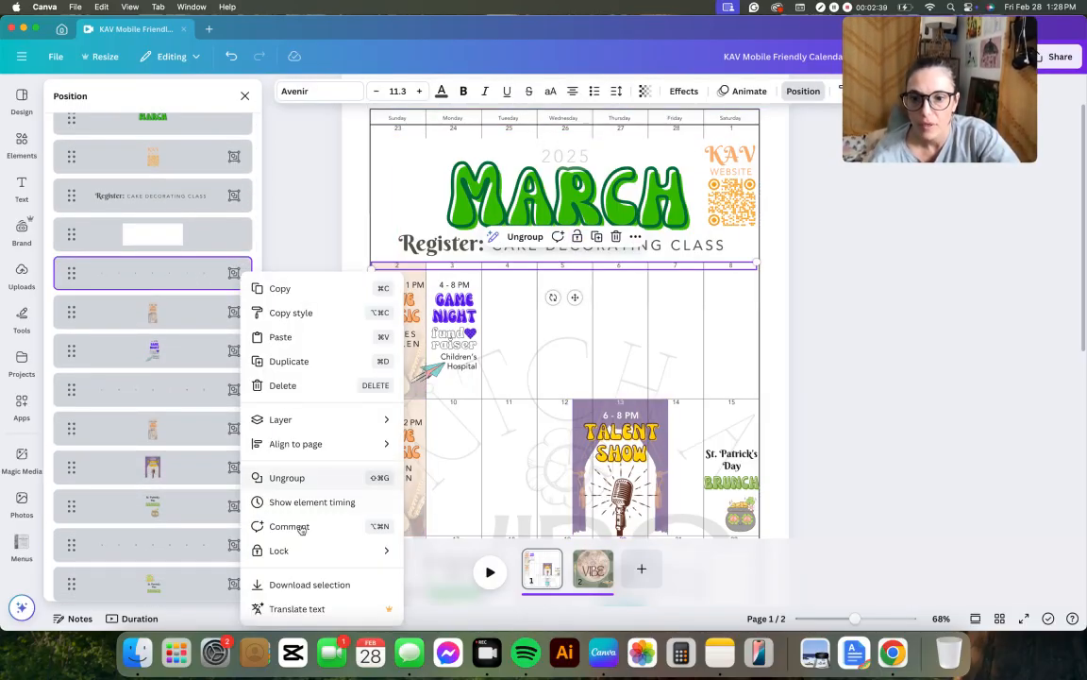
mouse_move(300, 551)
left_click(440, 554)
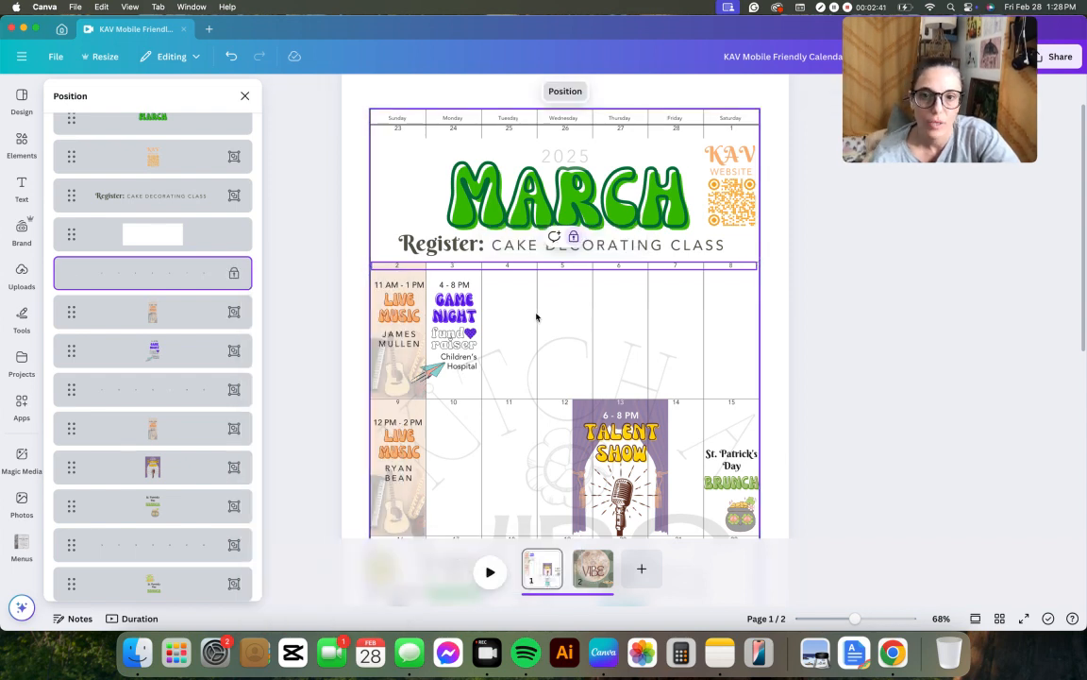
- Inspect the date rows and the March 2 Live Music event, ungrouping that event to view its parts and grouping them again
left_click(619, 404)
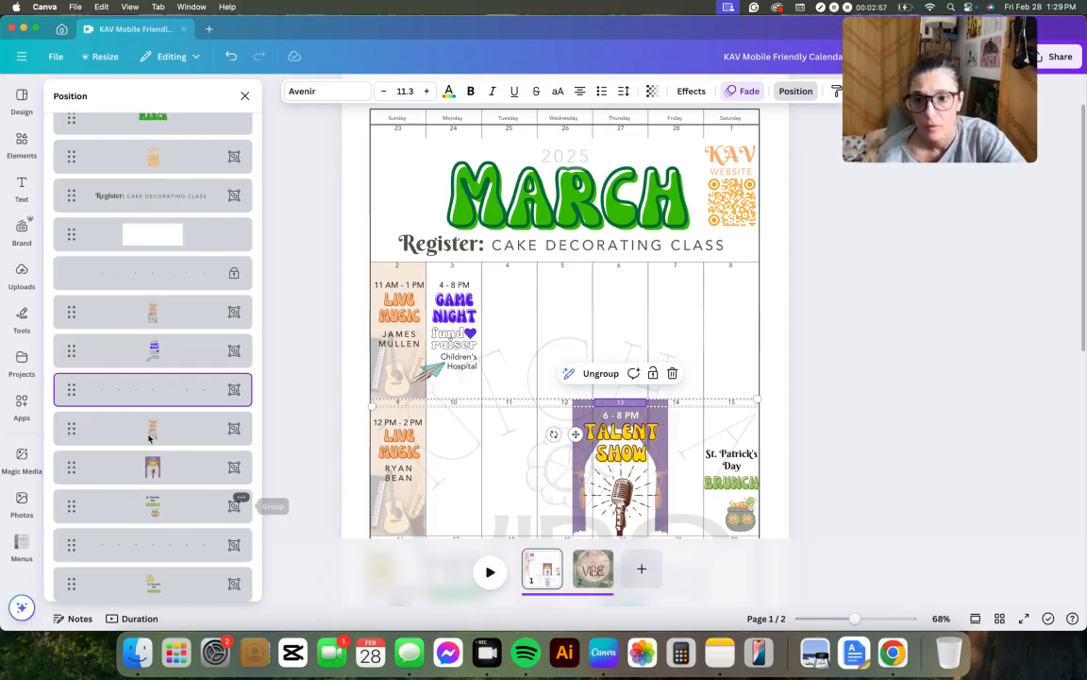
left_click(190, 275)
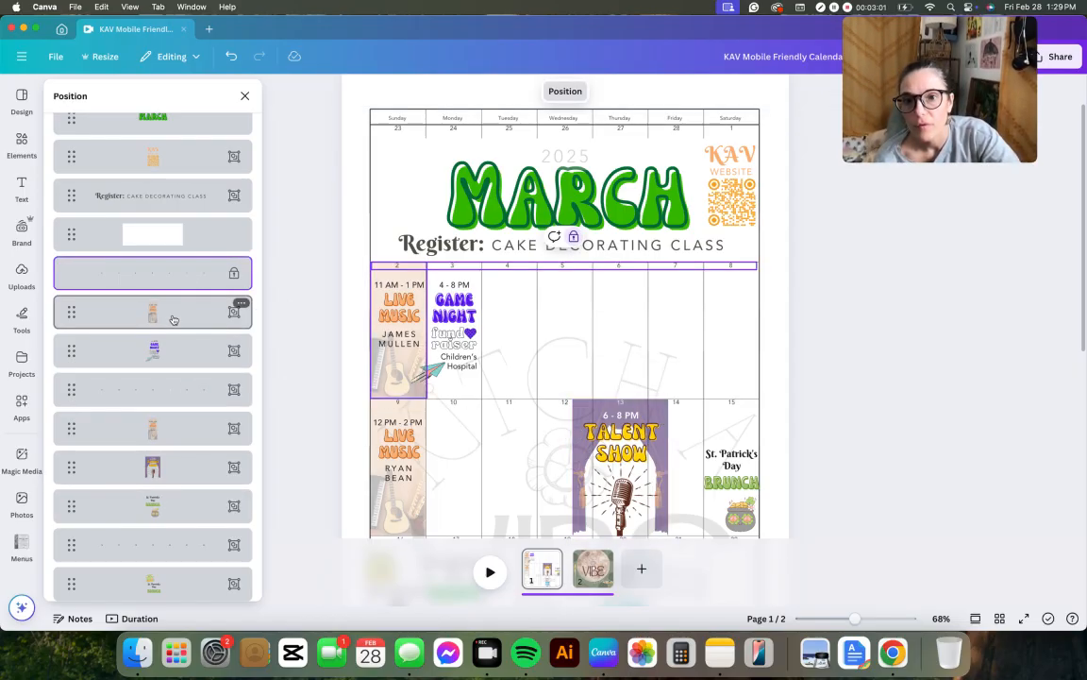
left_click(174, 320)
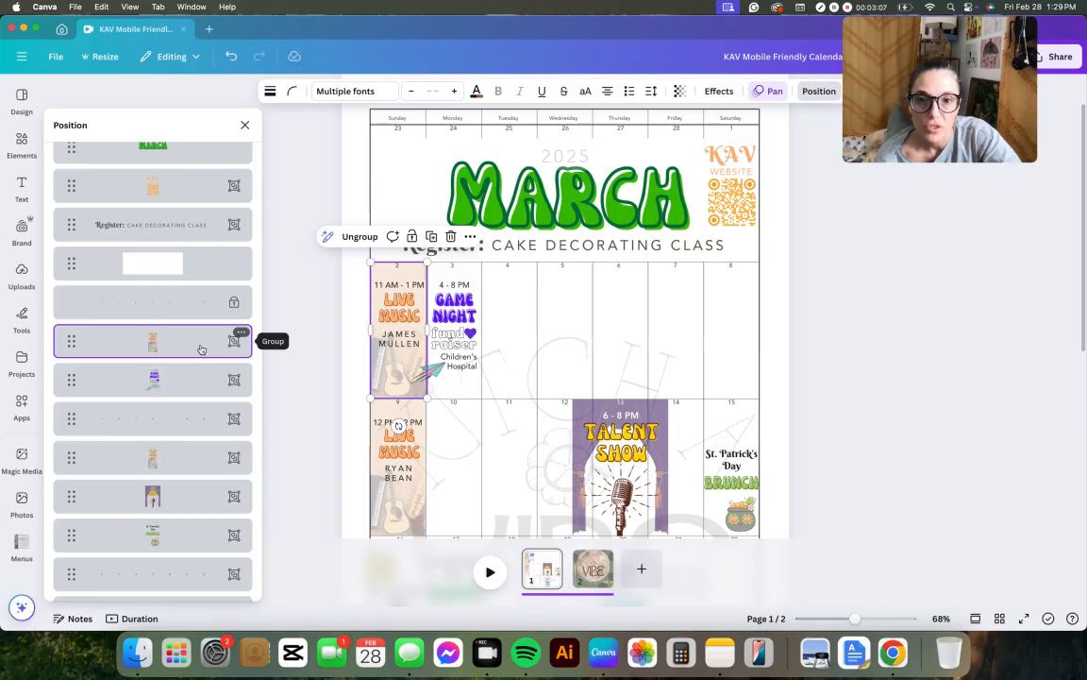
left_click(358, 236)
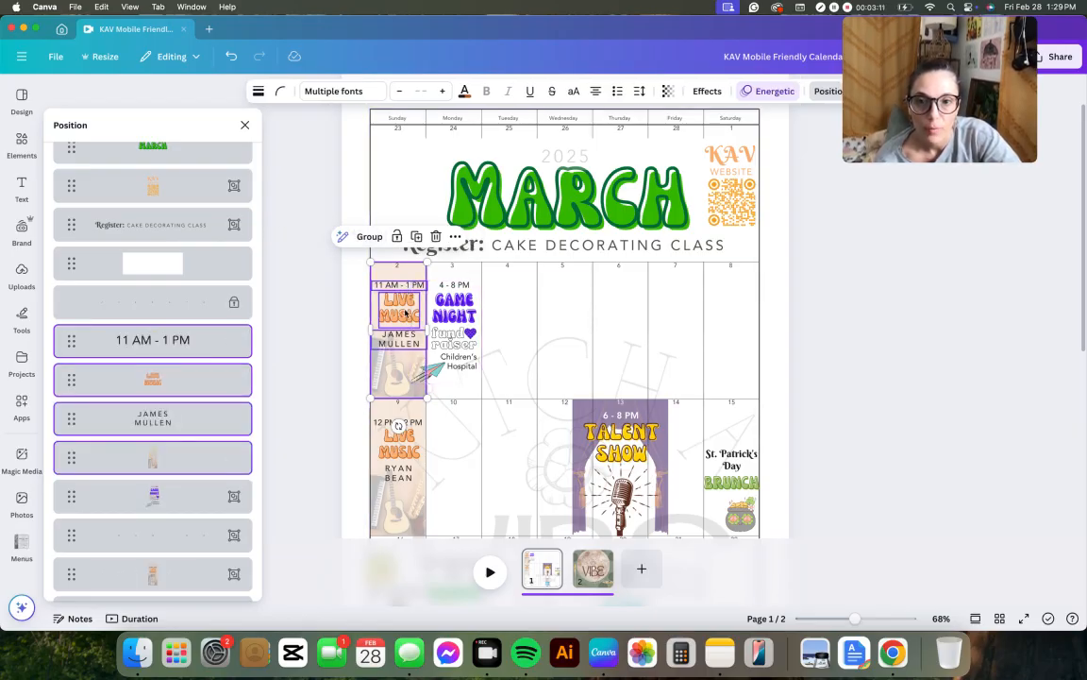
left_click(369, 236)
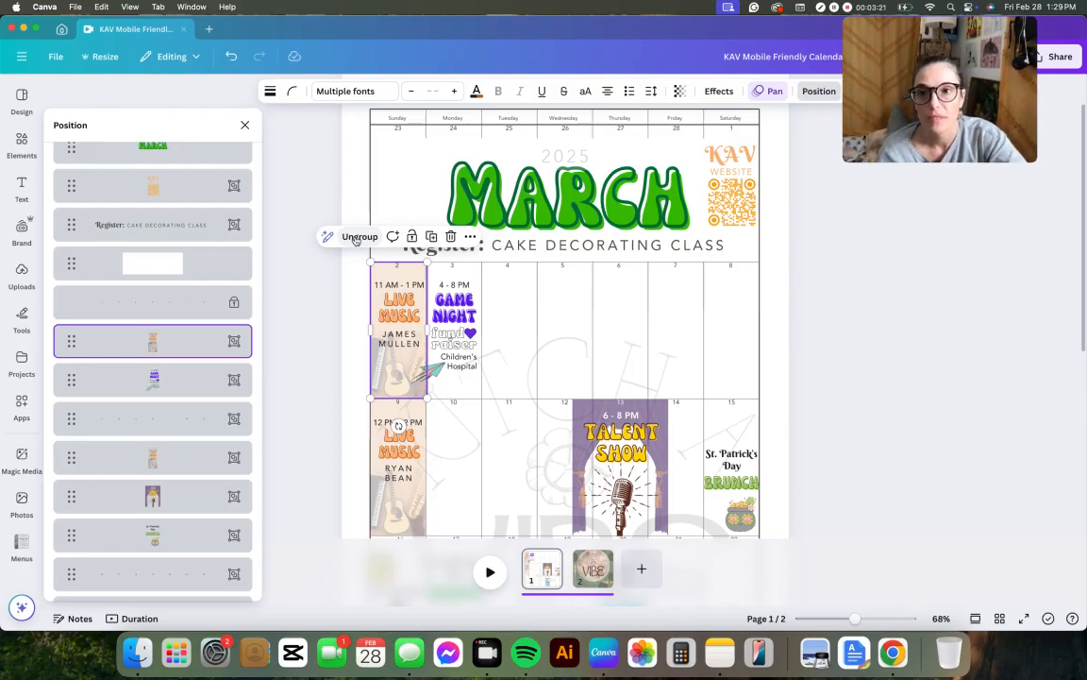
scroll(116, 212, "up", 1)
scroll(116, 213, "up", 4)
scroll(117, 213, "down", 8)
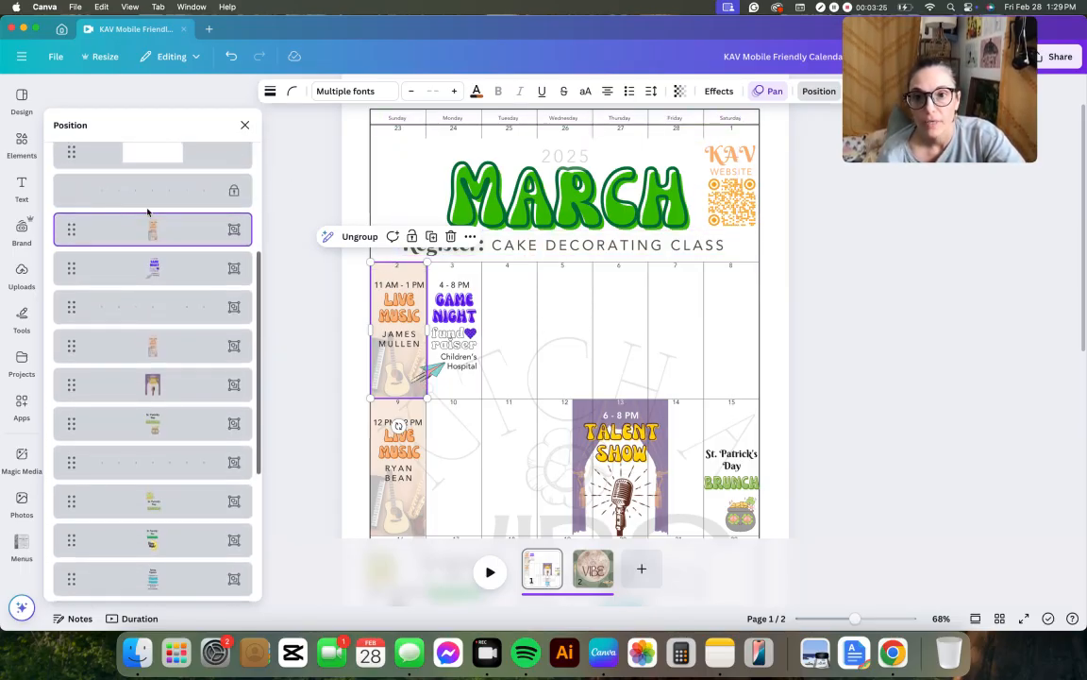
- Ungroup the March 2 Live Music and March 3 Game Night events in turn to view their parts, grouping each one again
left_click(360, 238)
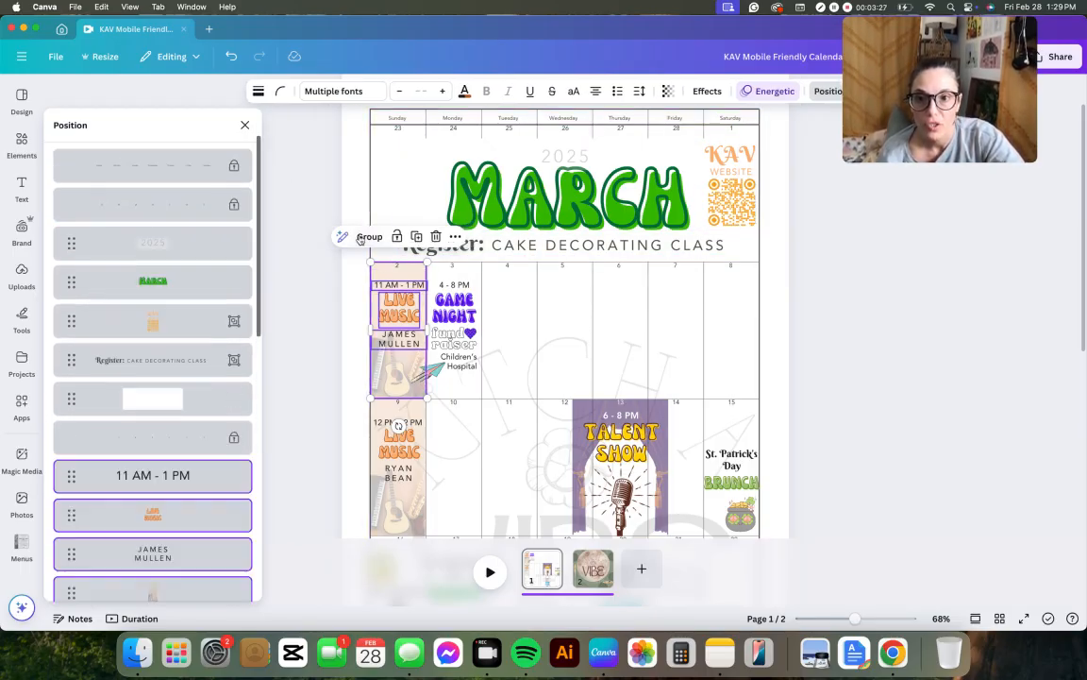
scroll(187, 477, "down", 4)
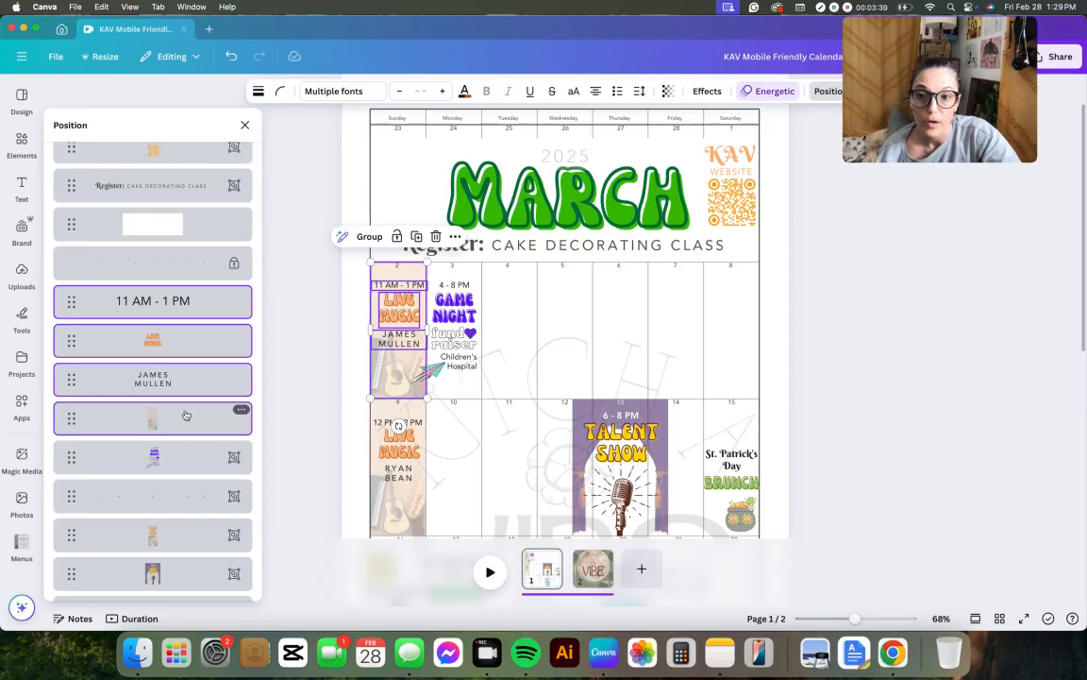
left_click(369, 237)
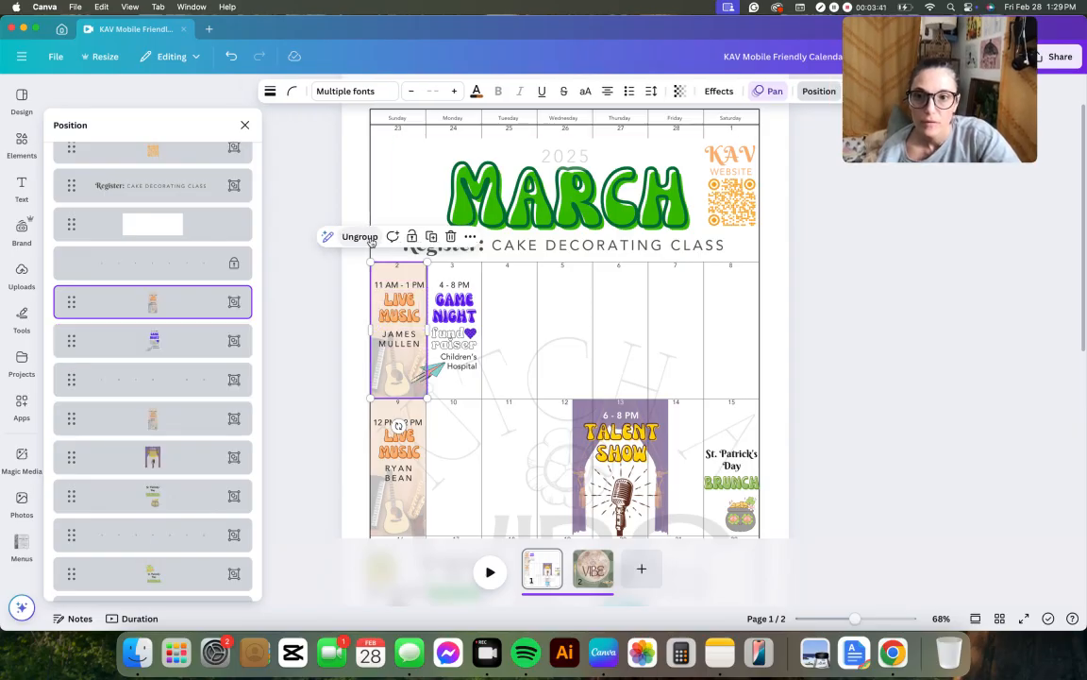
left_click(197, 339)
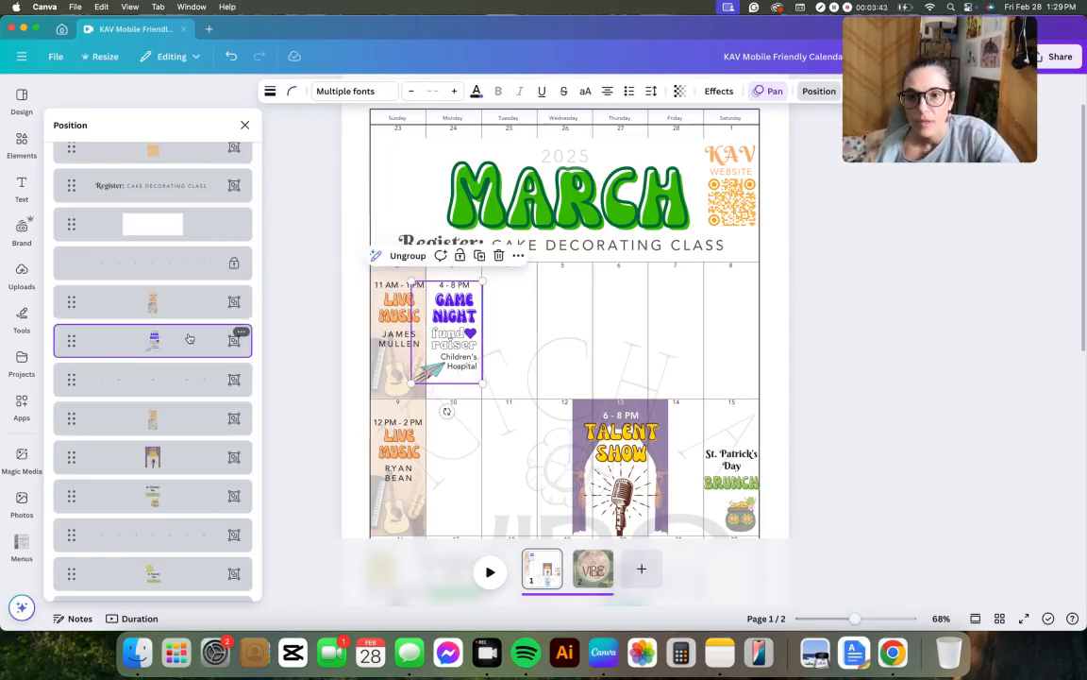
left_click(397, 255)
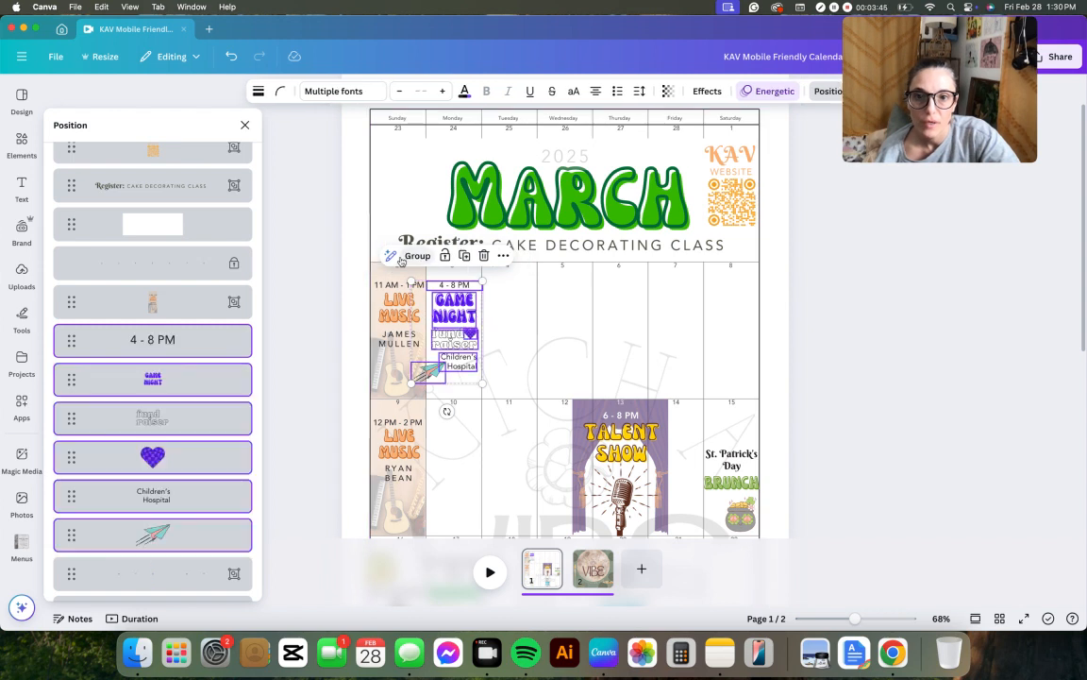
scroll(219, 366, "down", 1)
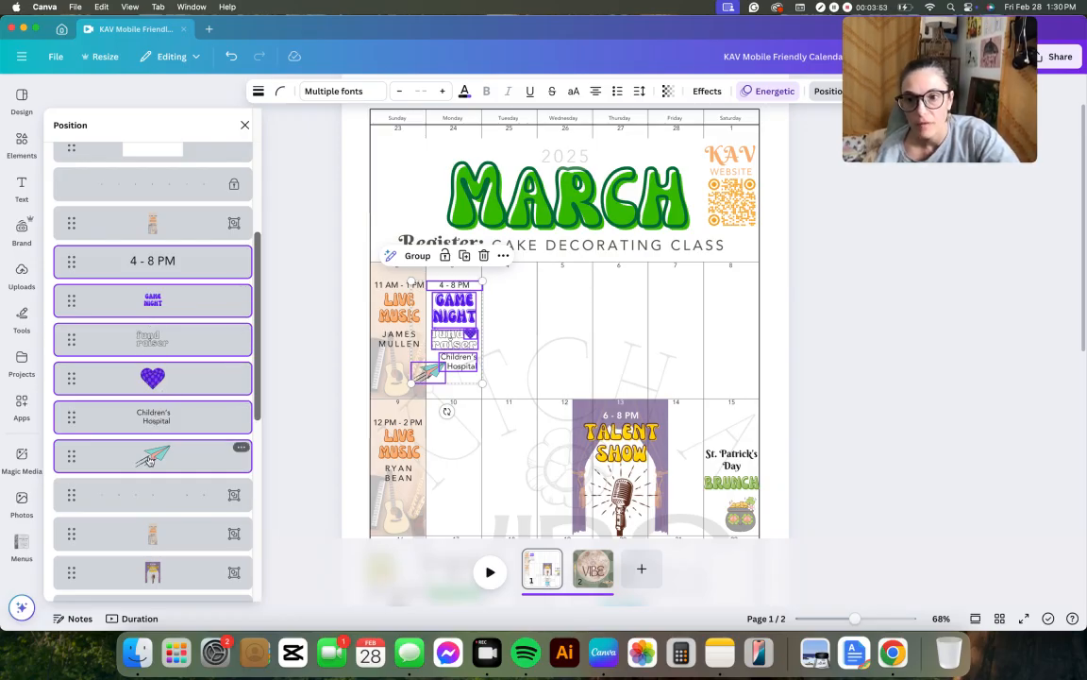
scroll(162, 457, "down", 1)
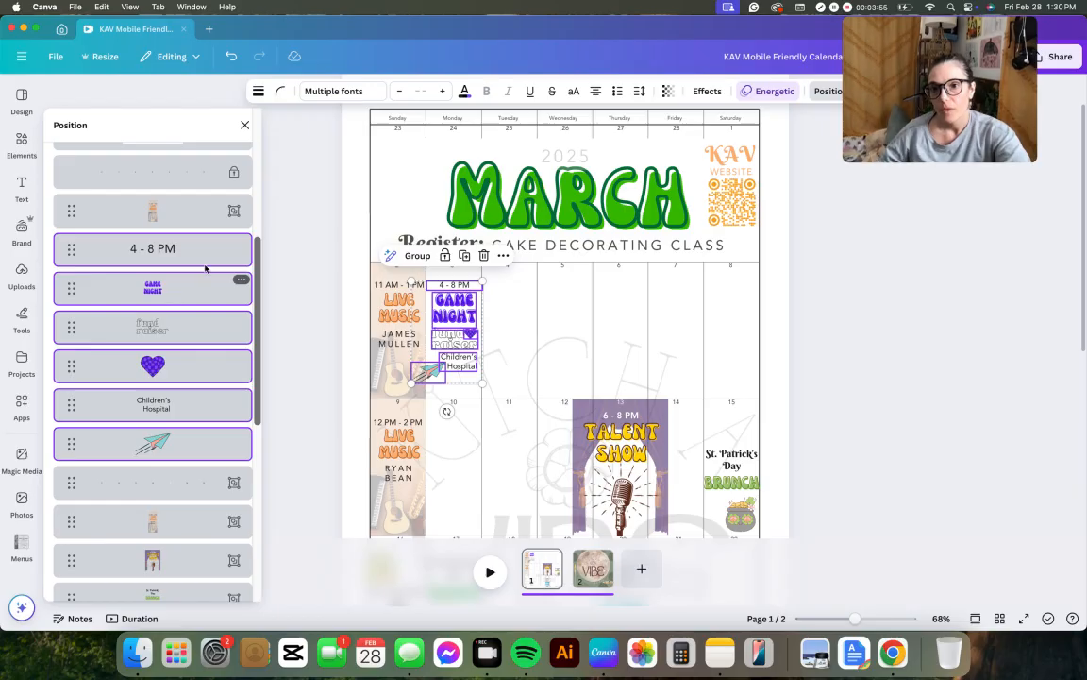
key("super+g")
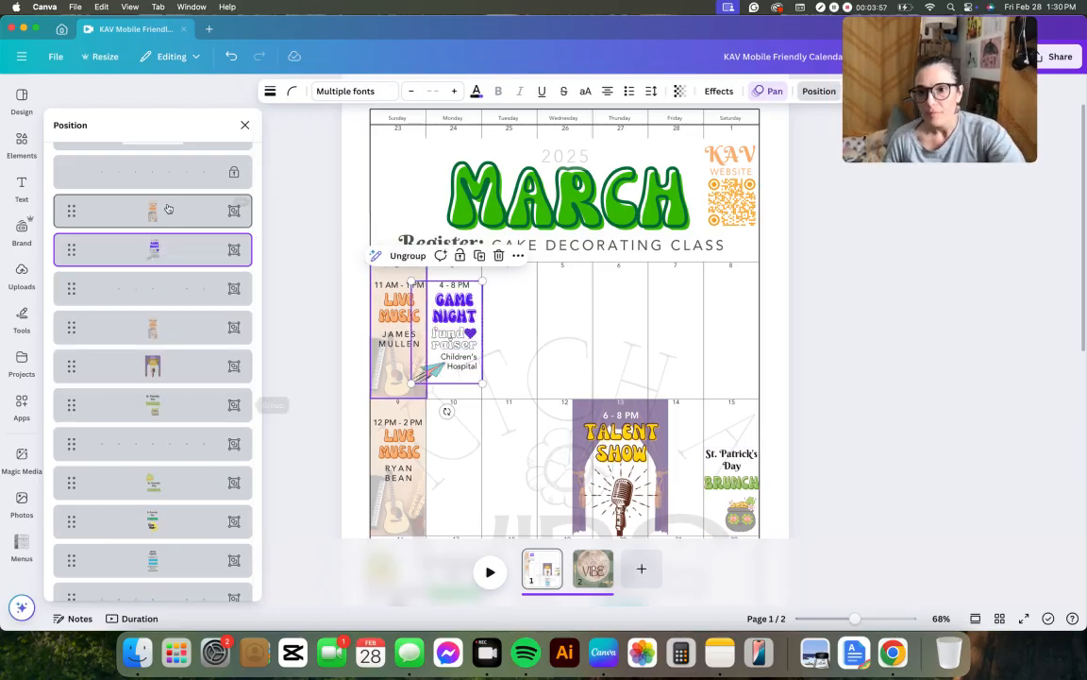
- Examine the date row for March 9 to 15 and that week's Live Music, Talent Show and St. Patrick's Day Brunch groups
left_click(175, 292)
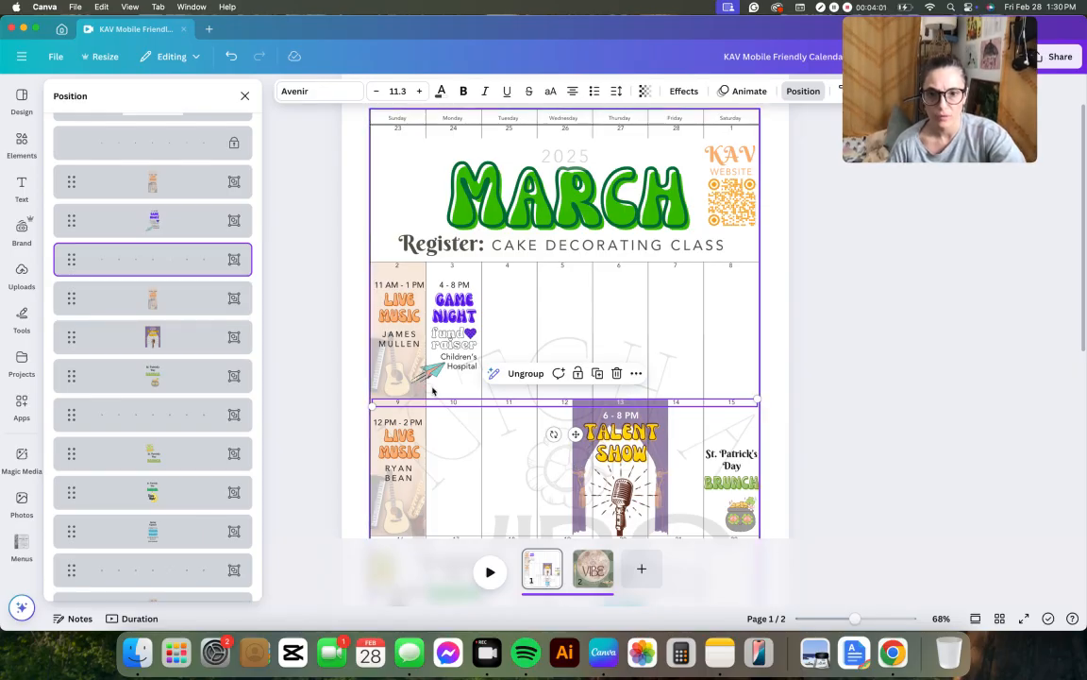
left_click(171, 318)
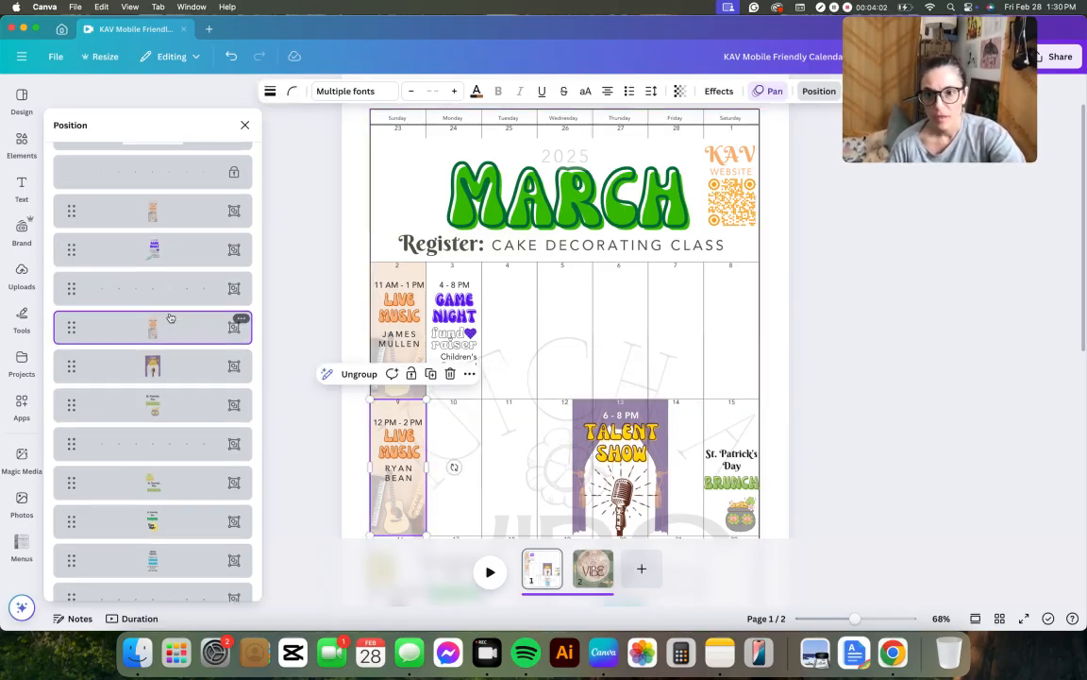
left_click(190, 368)
scroll(189, 368, "down", 3)
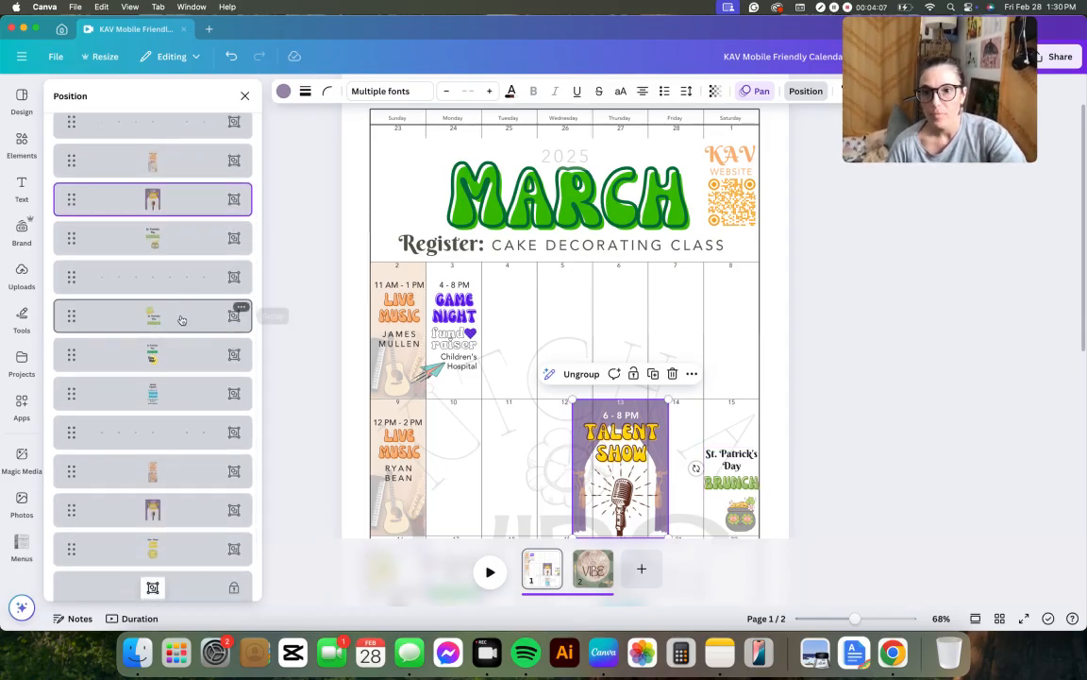
left_click(179, 320)
left_click(185, 271)
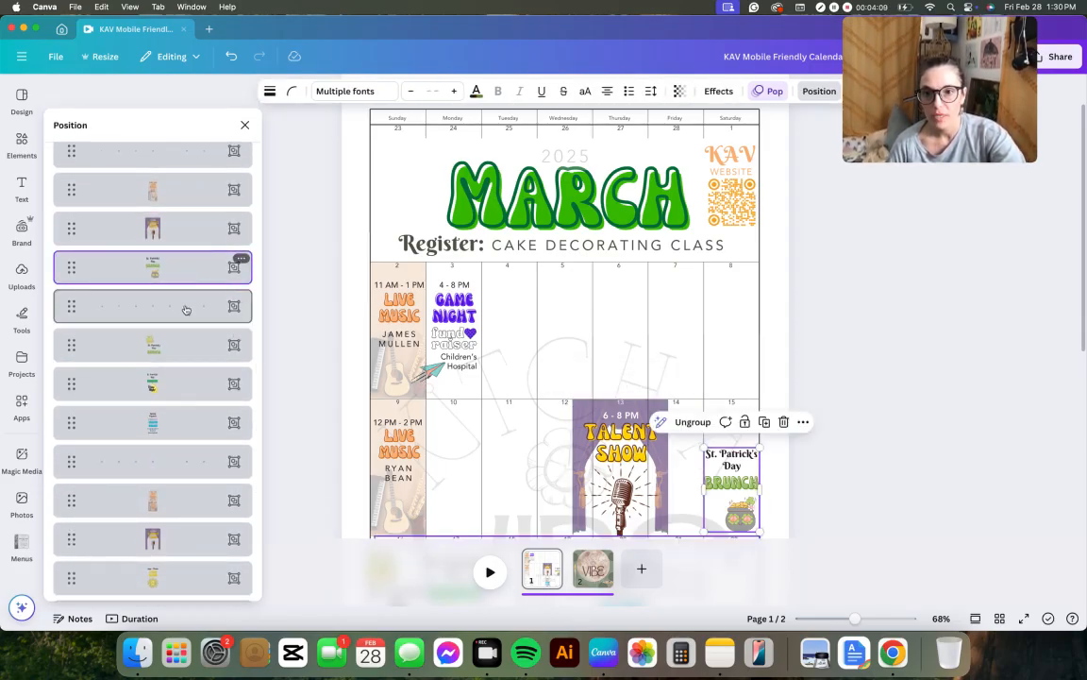
- Examine the date row for March 16 to 22 and that week's Brunch, Dinner + Trivia Night and Vision Board groups
left_click(189, 305)
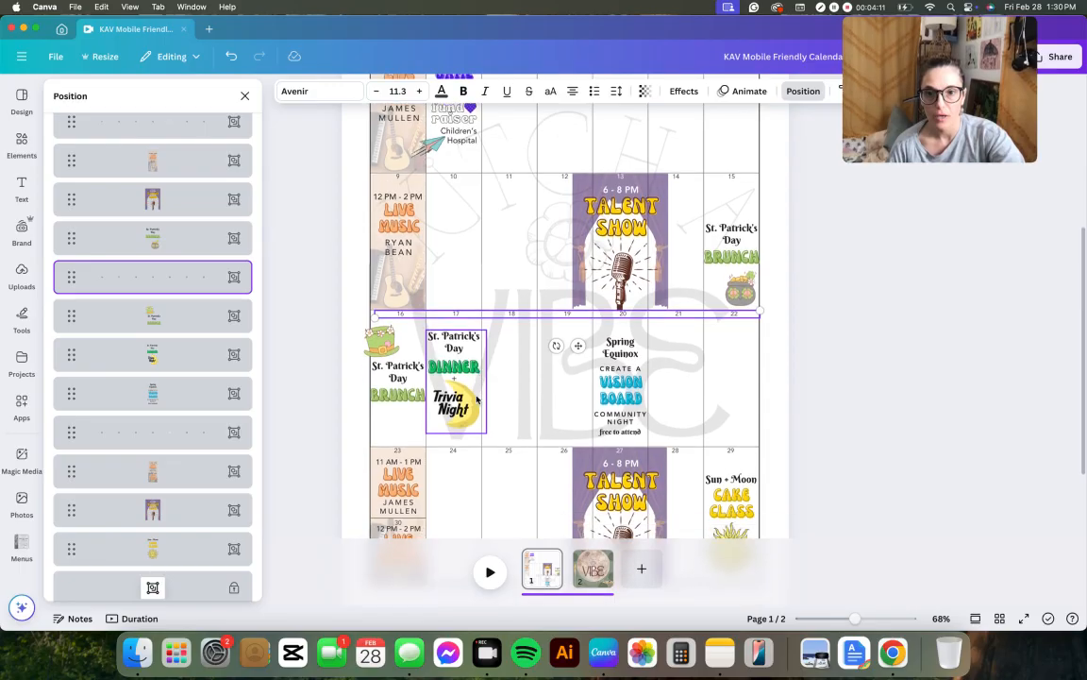
scroll(476, 401, "down", 2)
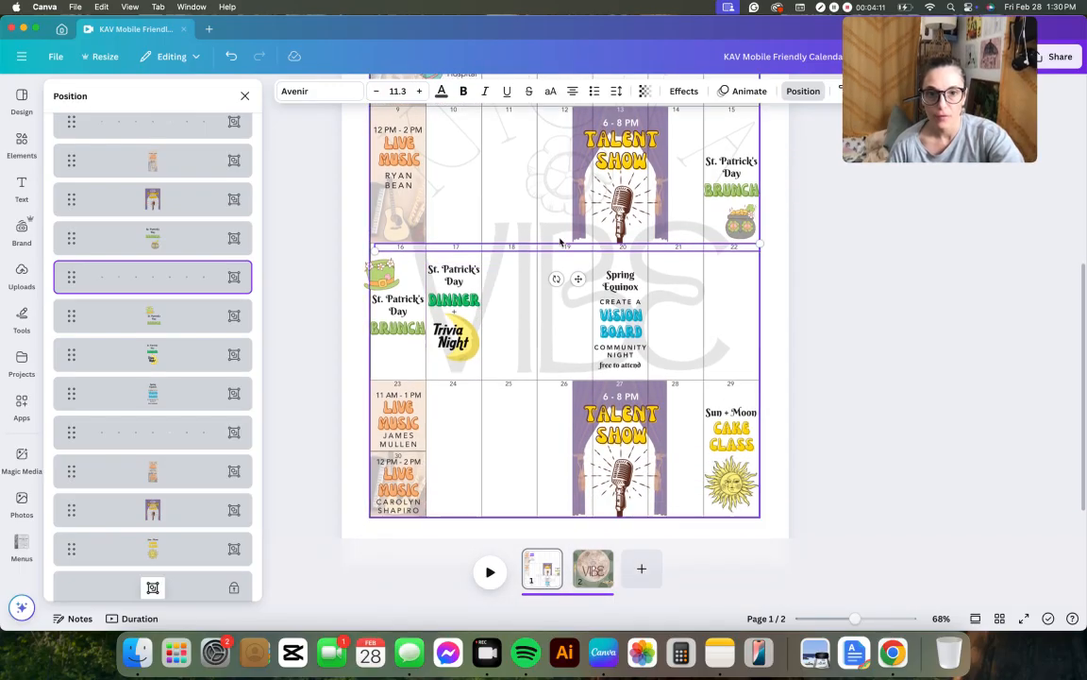
left_click(164, 319)
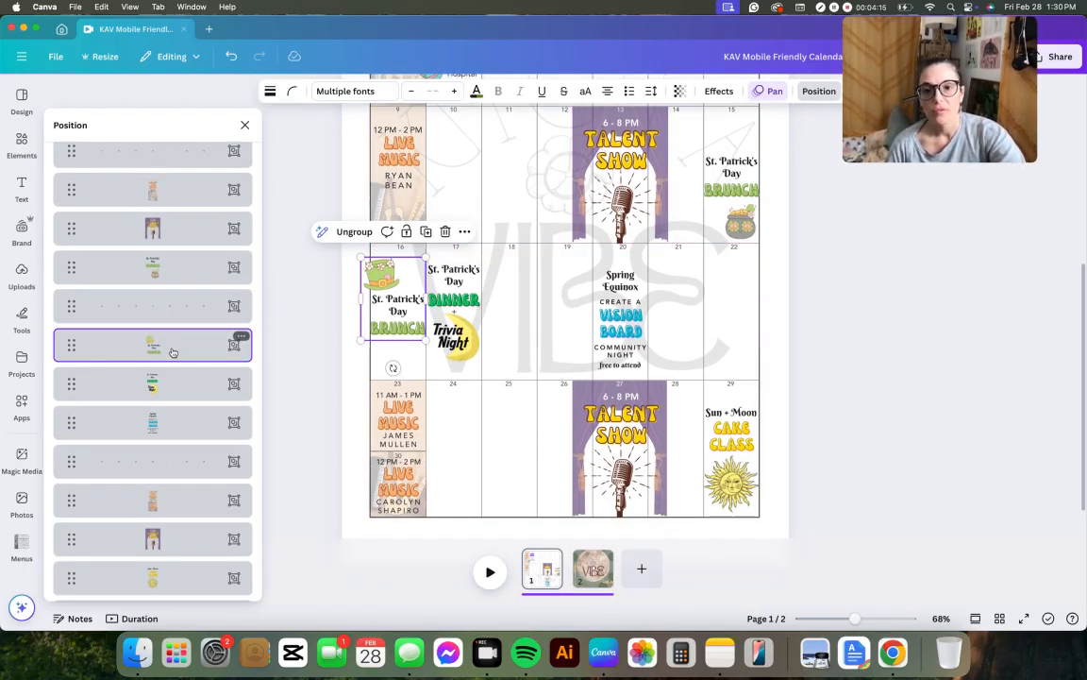
left_click(179, 386)
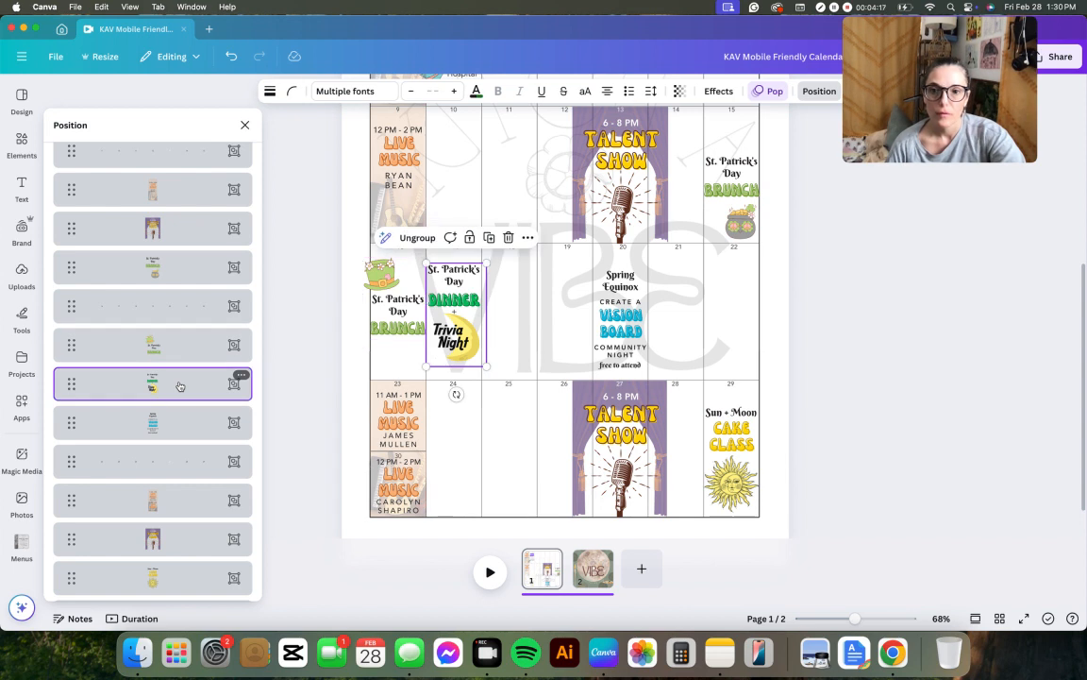
left_click(204, 431)
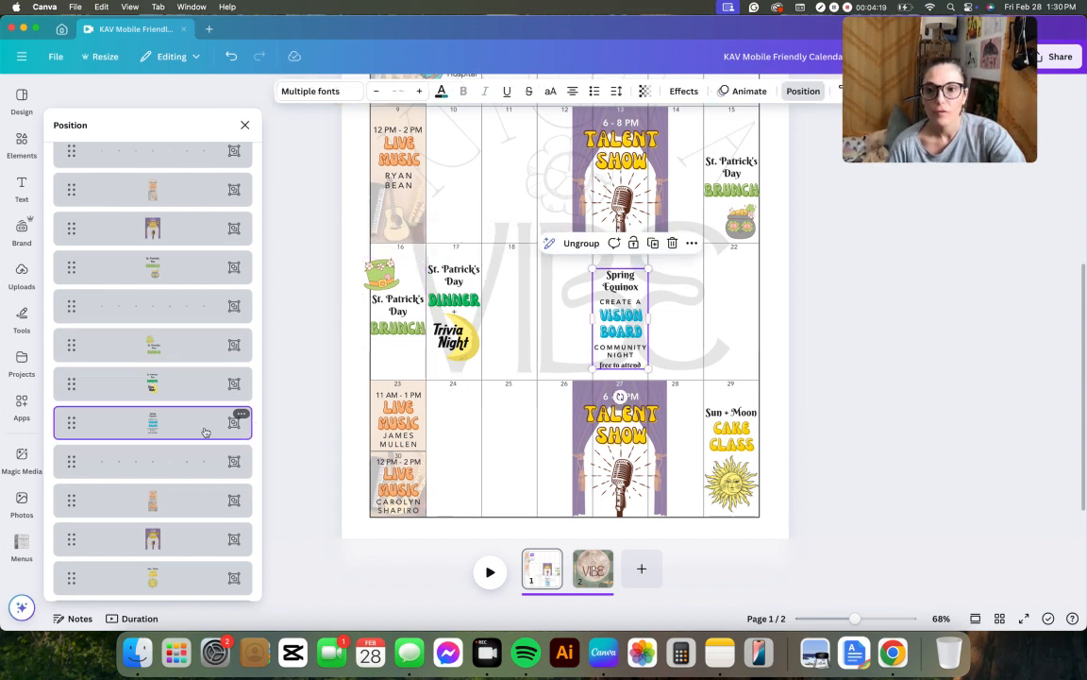
- Examine the date row starting March 23 and its Live Music, Talent Show and Cake Class groups, comparing them with the other weeks' events
left_click(198, 433)
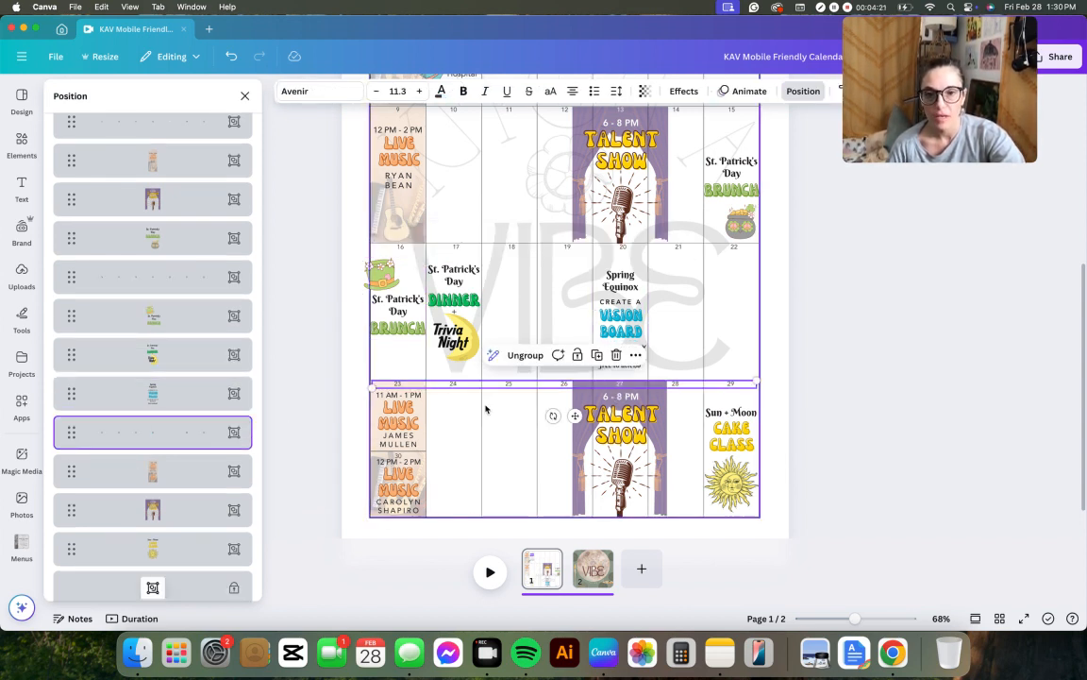
scroll(484, 510, "down", 2)
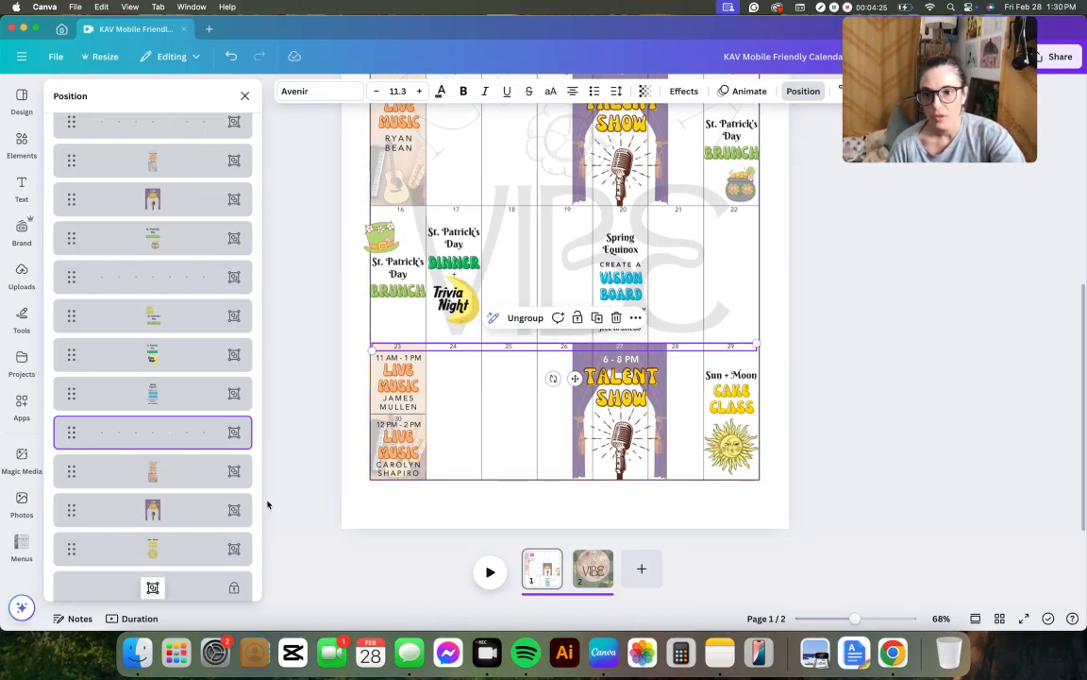
left_click(179, 471)
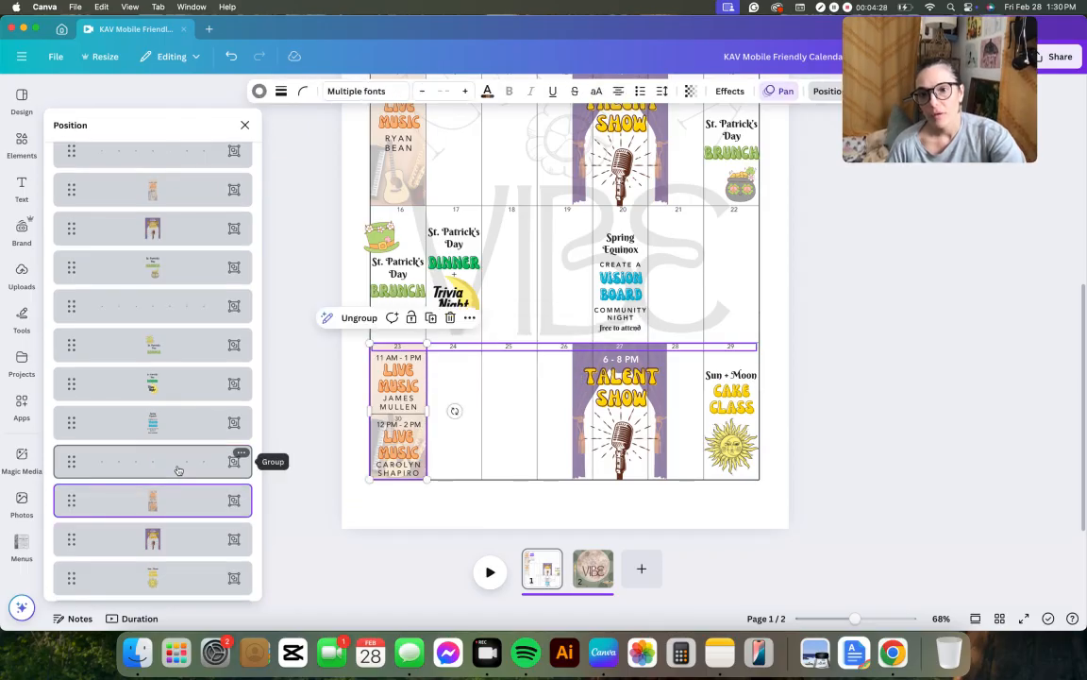
left_click(185, 539)
left_click(190, 555)
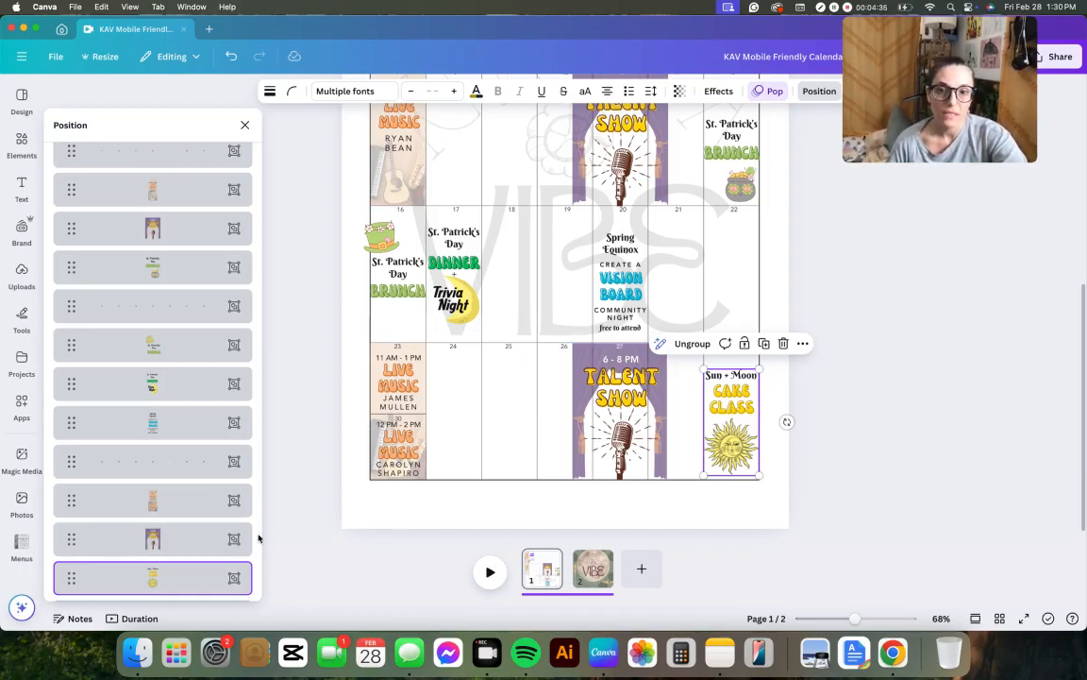
left_click(734, 366)
scroll(734, 397, "up", 3)
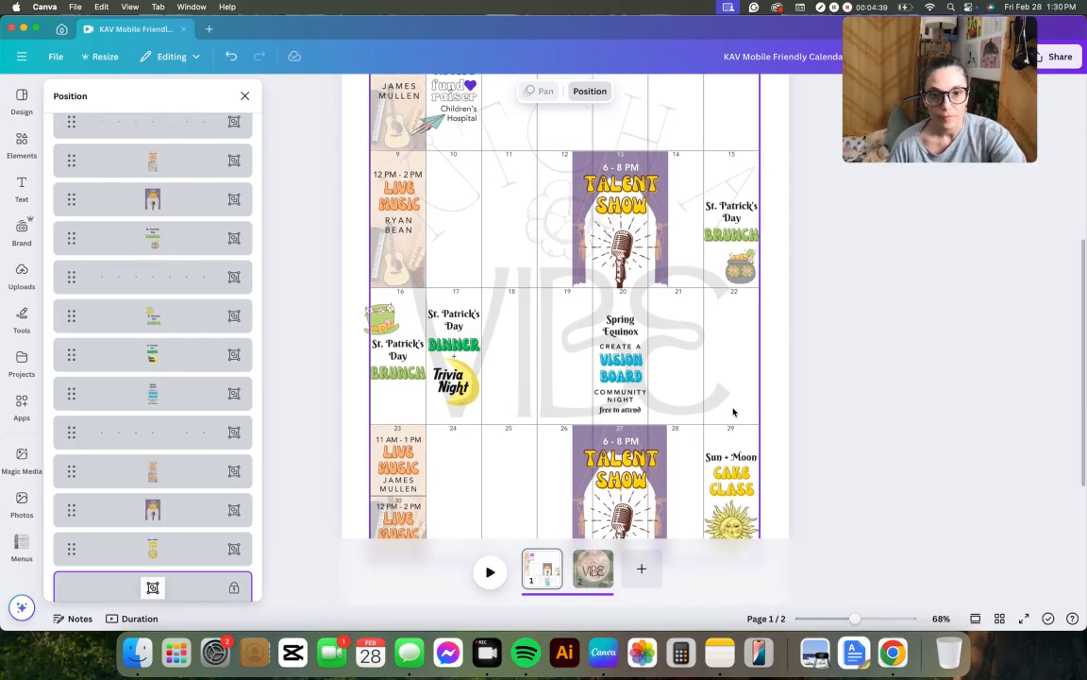
scroll(733, 412, "up", 3)
scroll(734, 411, "down", 6)
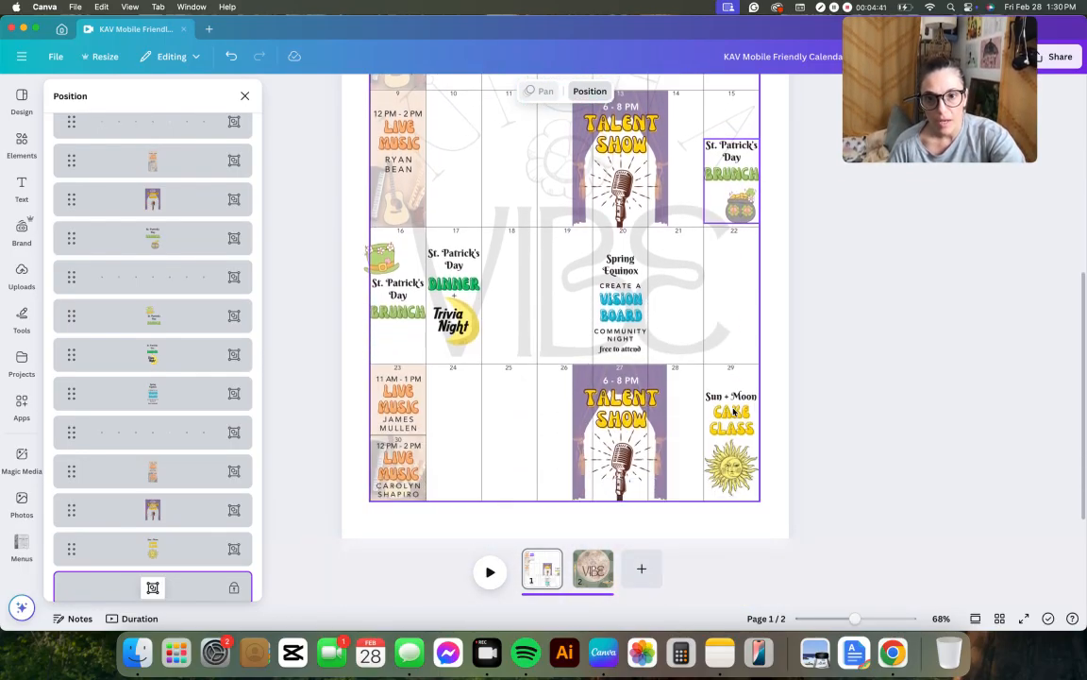
- Try to copy the 11 AM - 1 PM time text out of the March 23 Live Music group, and undo the paste
left_click(408, 359)
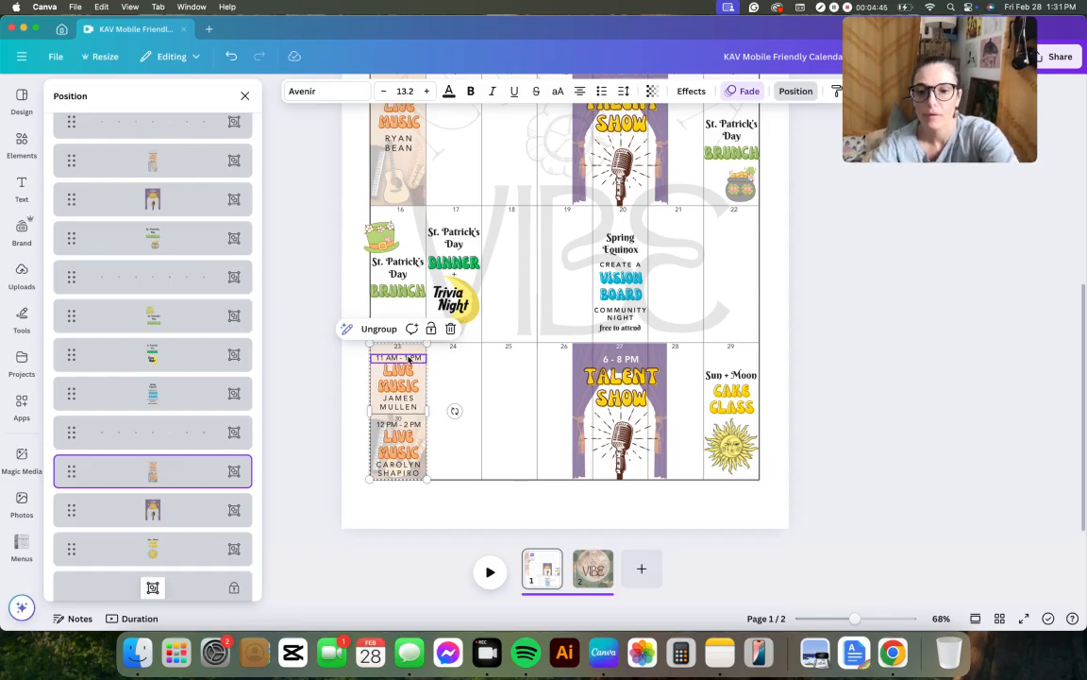
key("super+c")
key("super+v")
left_click_drag(425, 380, 490, 387)
key("super+z")
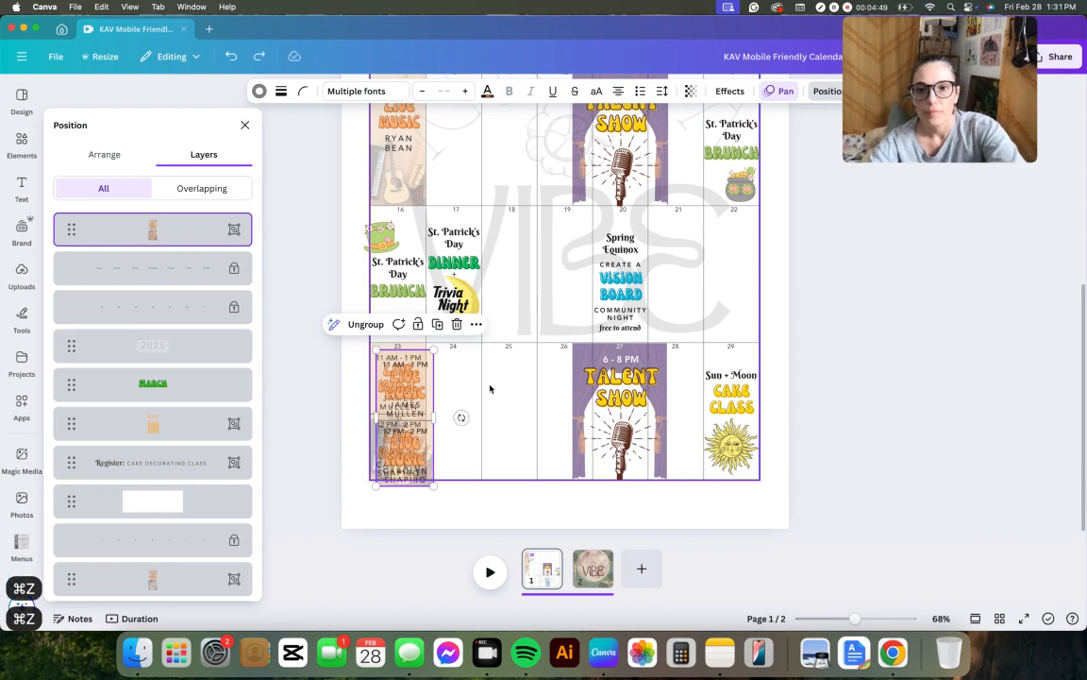
key("super+z")
- Ungroup the March 9 Live Music event, duplicate its 12 PM - 2 PM text and place the copy above the March 29 Cake Class
left_click(468, 240)
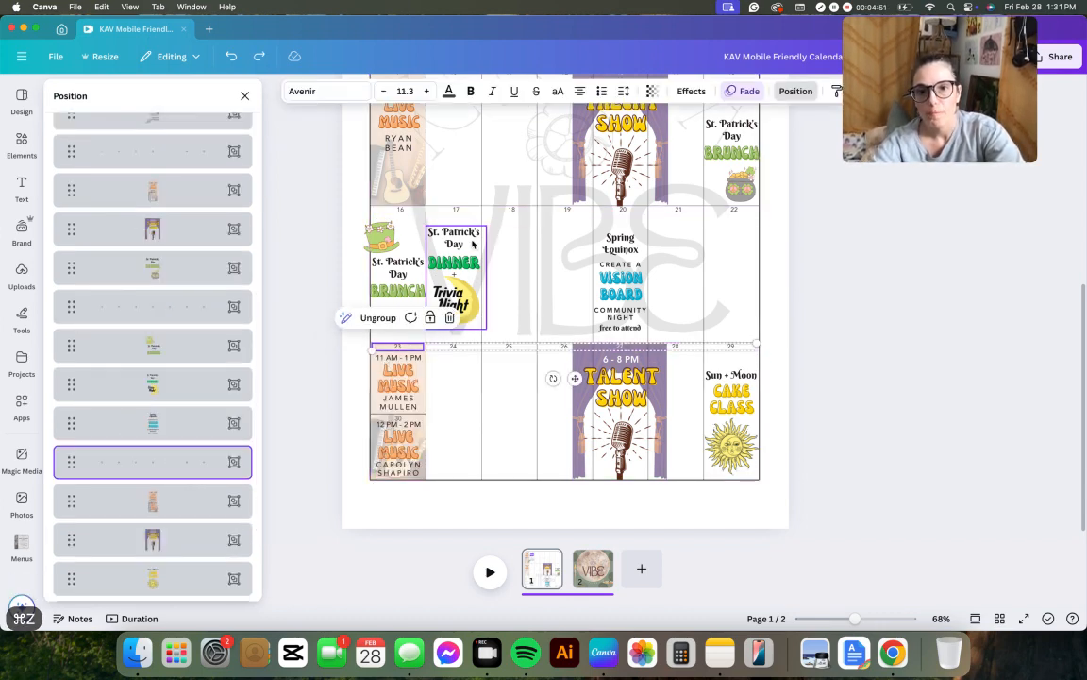
scroll(467, 241, "up", 2)
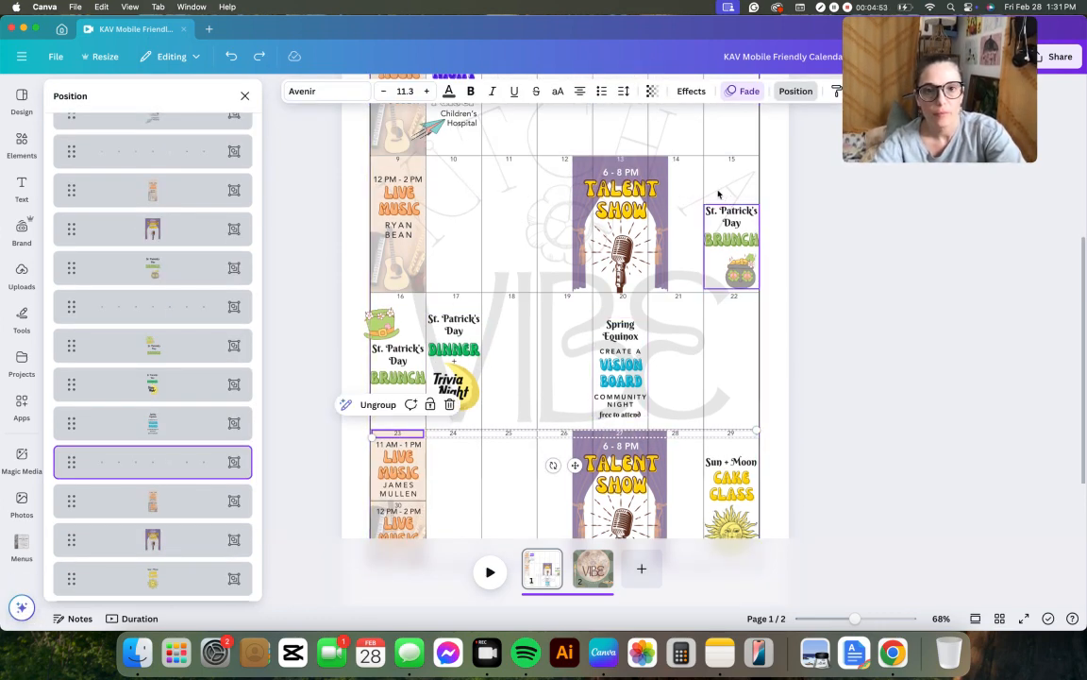
left_click(398, 184)
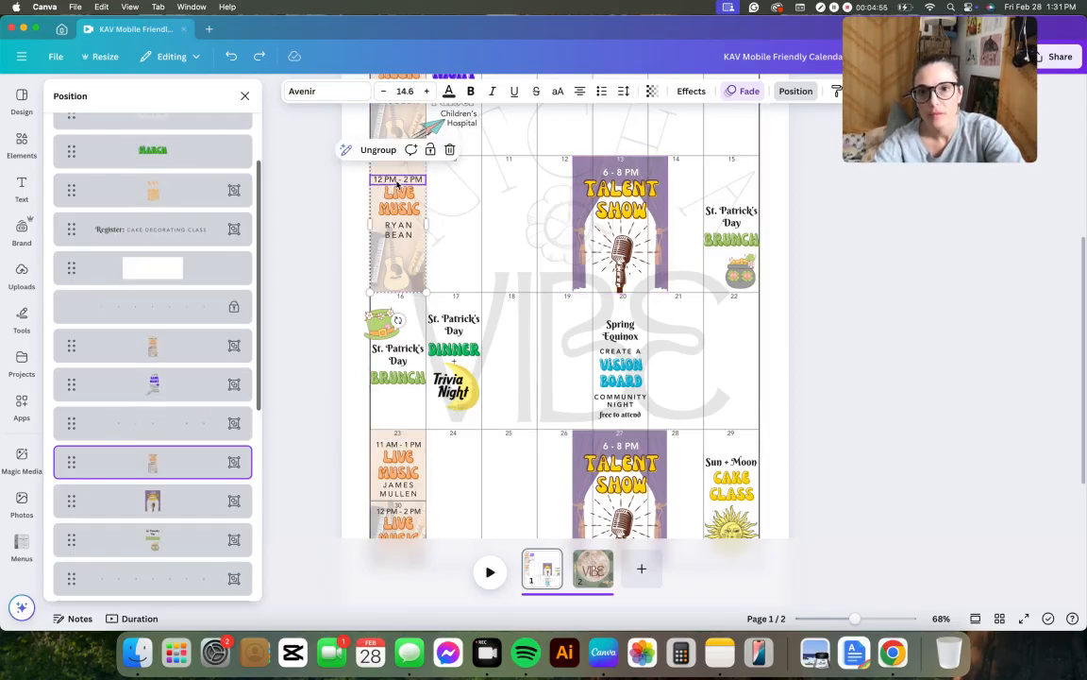
left_click(378, 150)
left_click(479, 198)
left_click(409, 183)
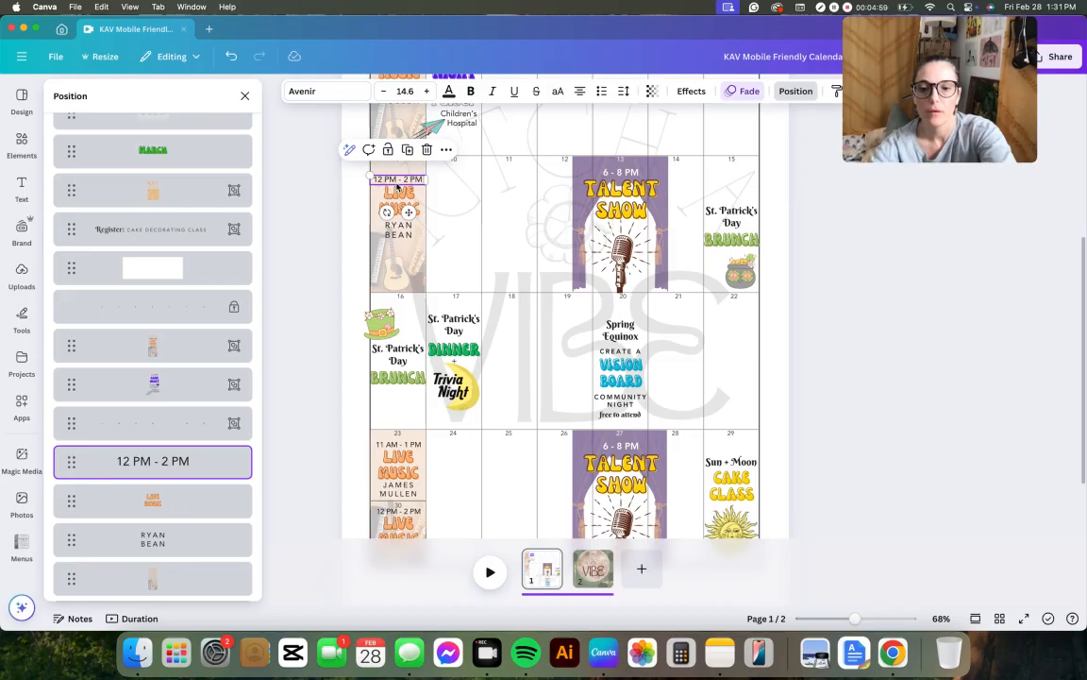
key("super+d")
left_click_drag(416, 216, 744, 484)
- Group the time, Live Music title, performer name and background picture of the March 9 event again
left_click(398, 179)
left_click(399, 202, "shift")
left_click(408, 232, "shift")
left_click(414, 271, "shift")
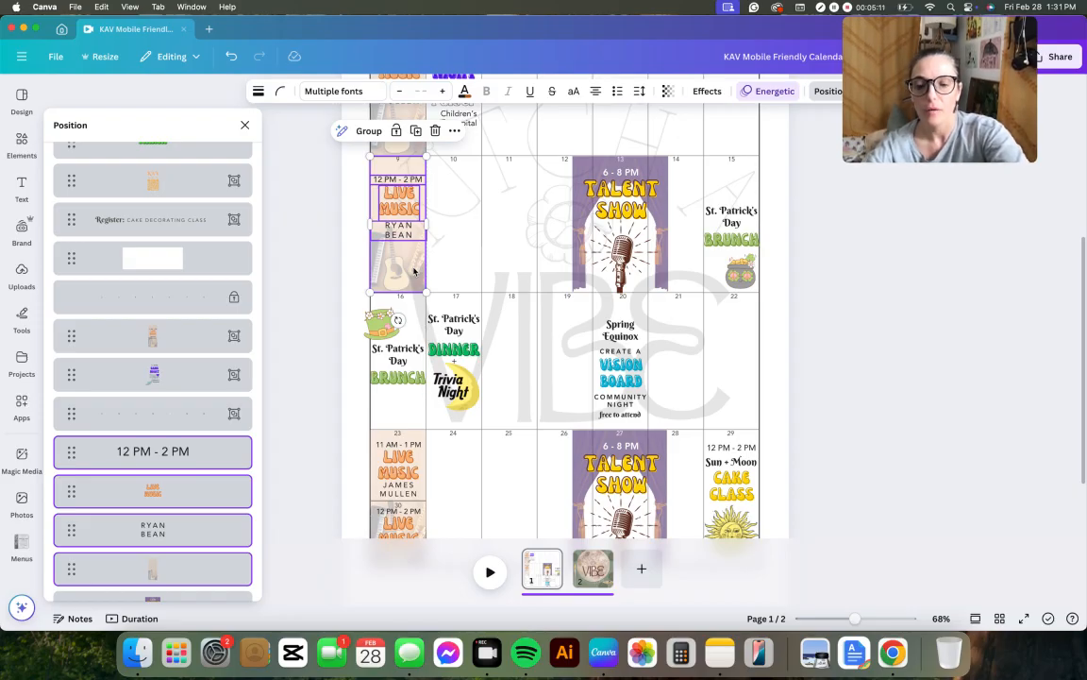
key("super+g")
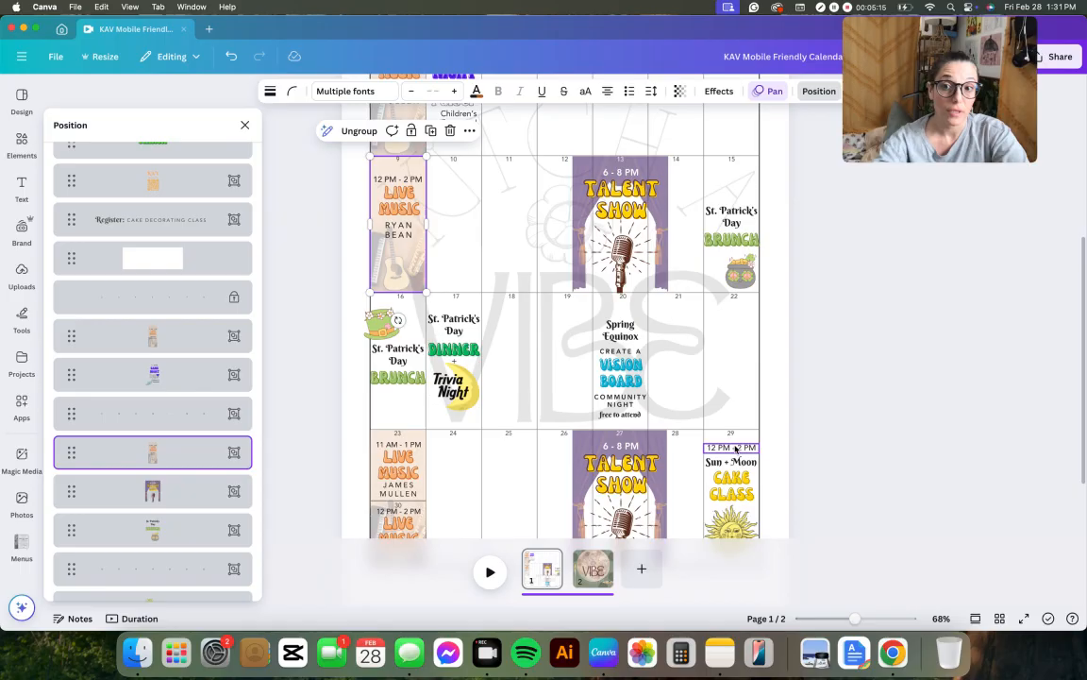
- Replace the time text above the March 29 Cake Class with TIME TBD
left_click(735, 449)
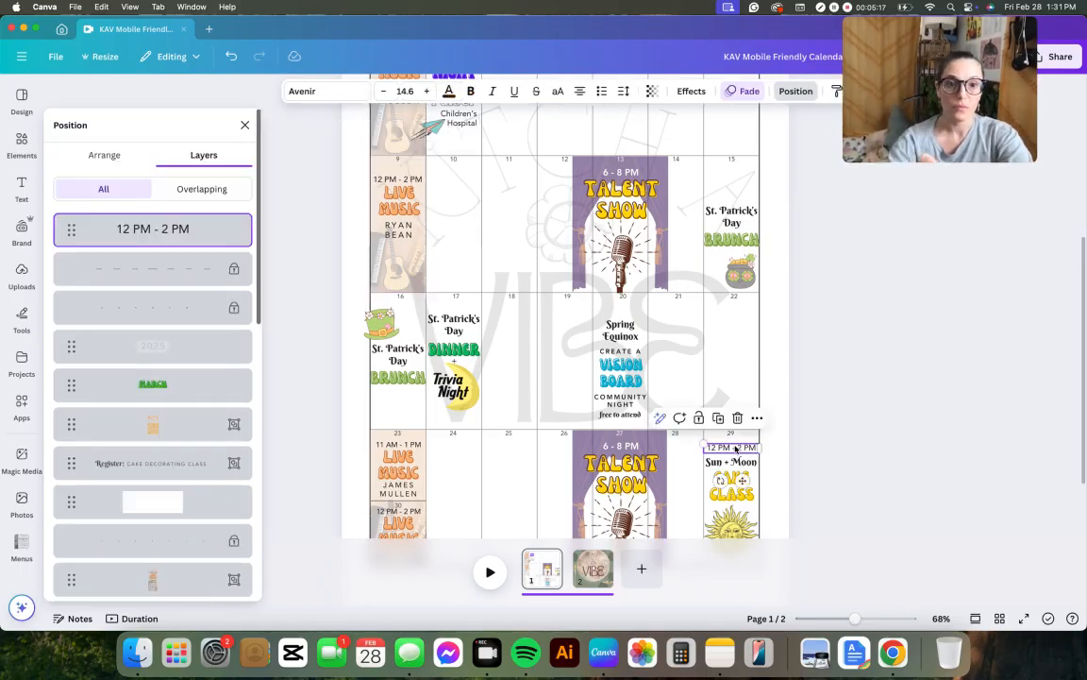
left_click(735, 450)
type("T")
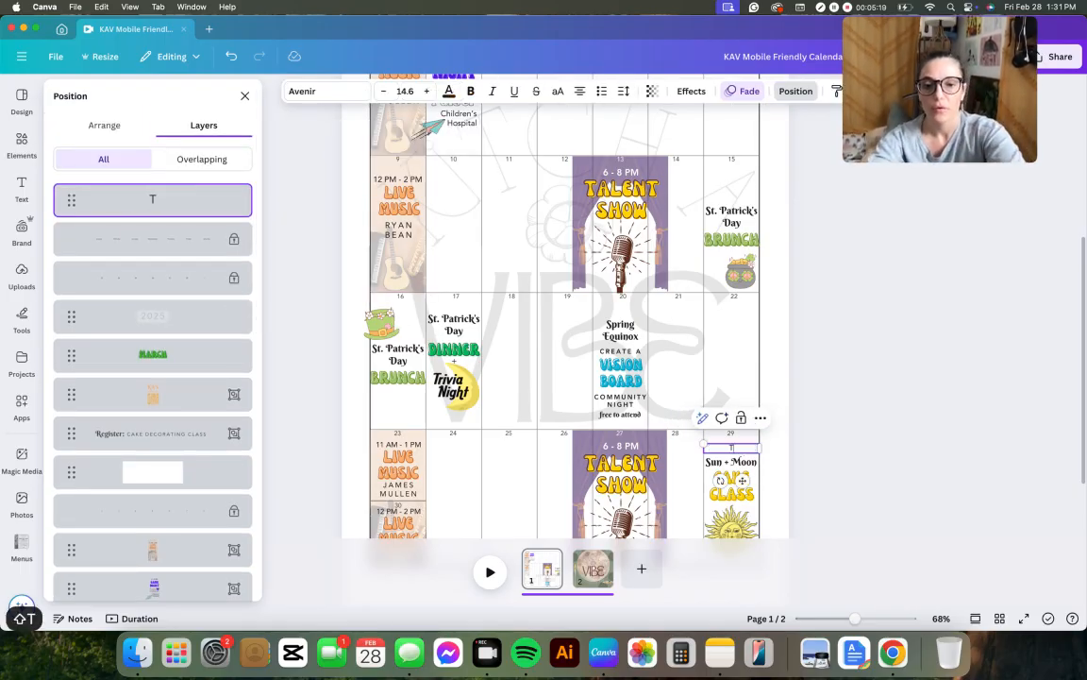
type("IME TBD")
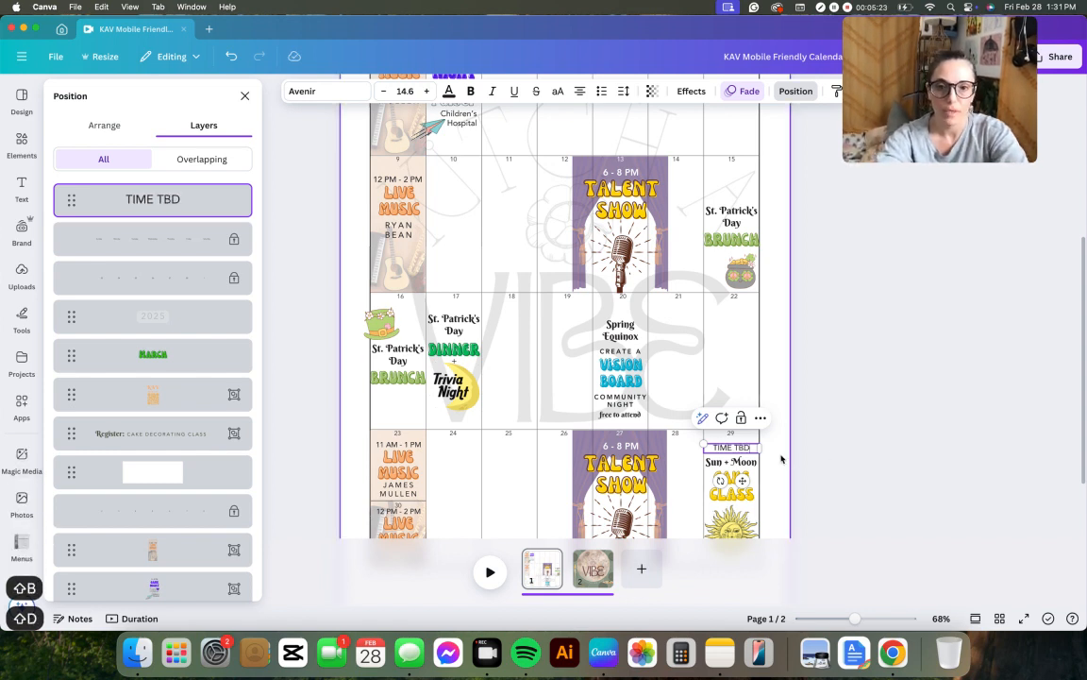
left_click(780, 456)
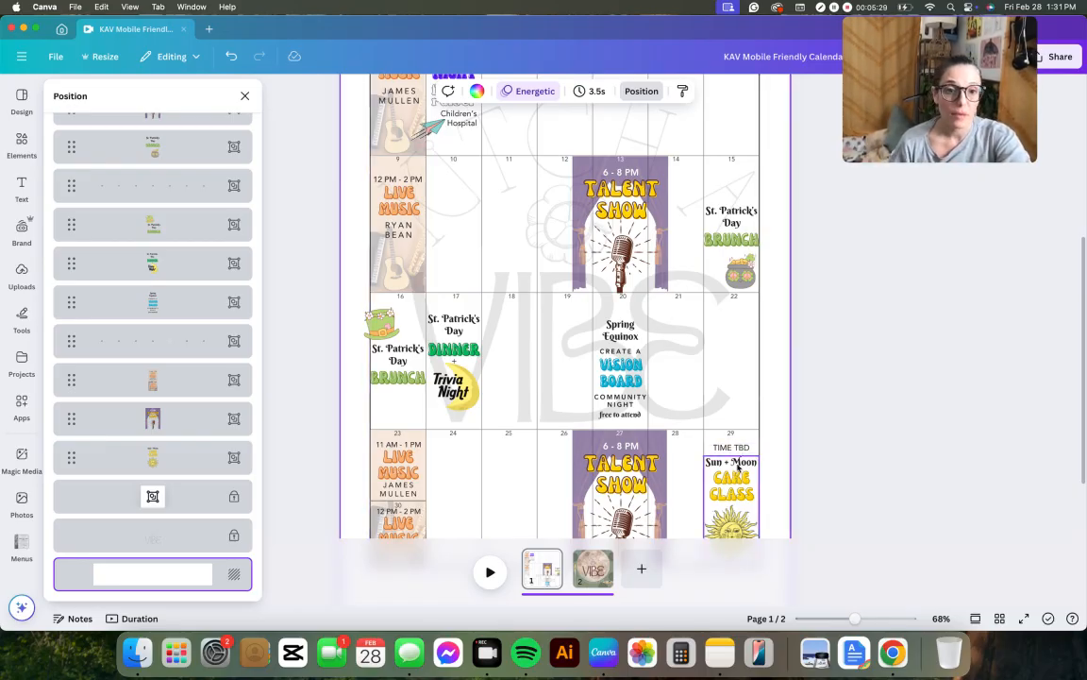
- Move the TIME TBD layer down the layer order to sit directly above the Cake Class group, and check it on the page
left_click(736, 449)
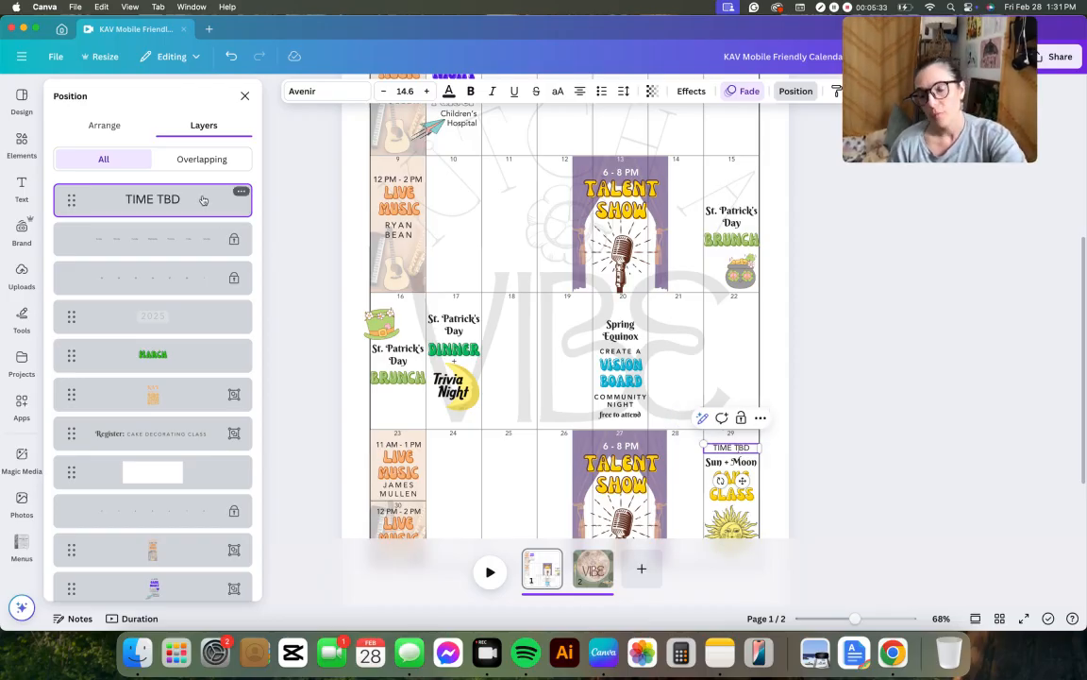
left_click_drag(139, 201, 146, 440)
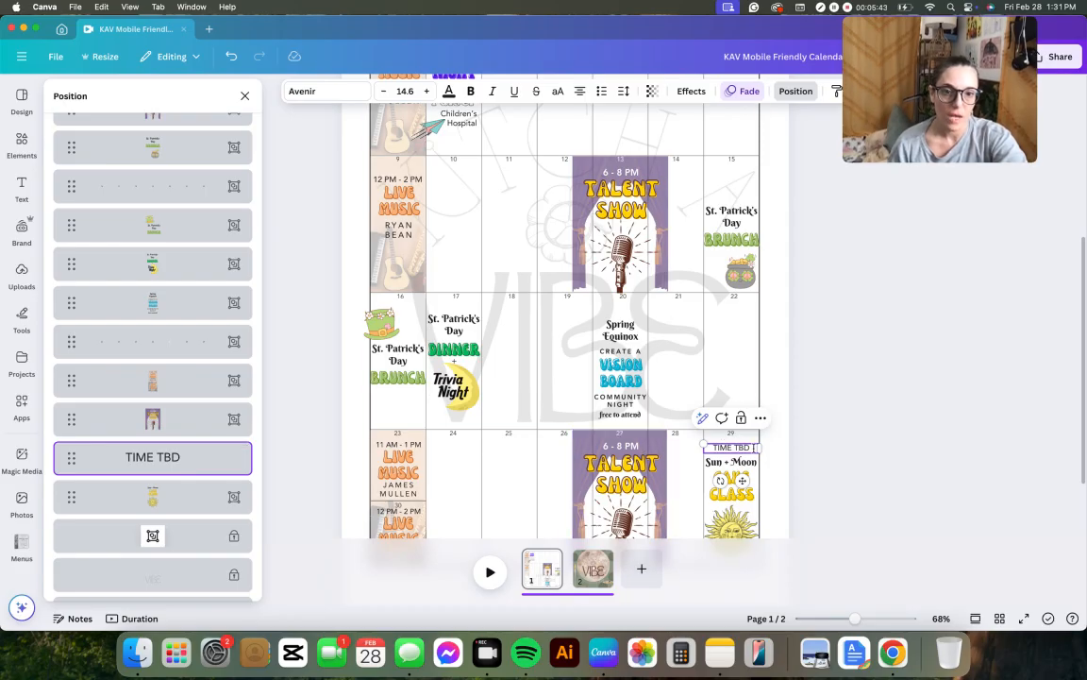
left_click(770, 459)
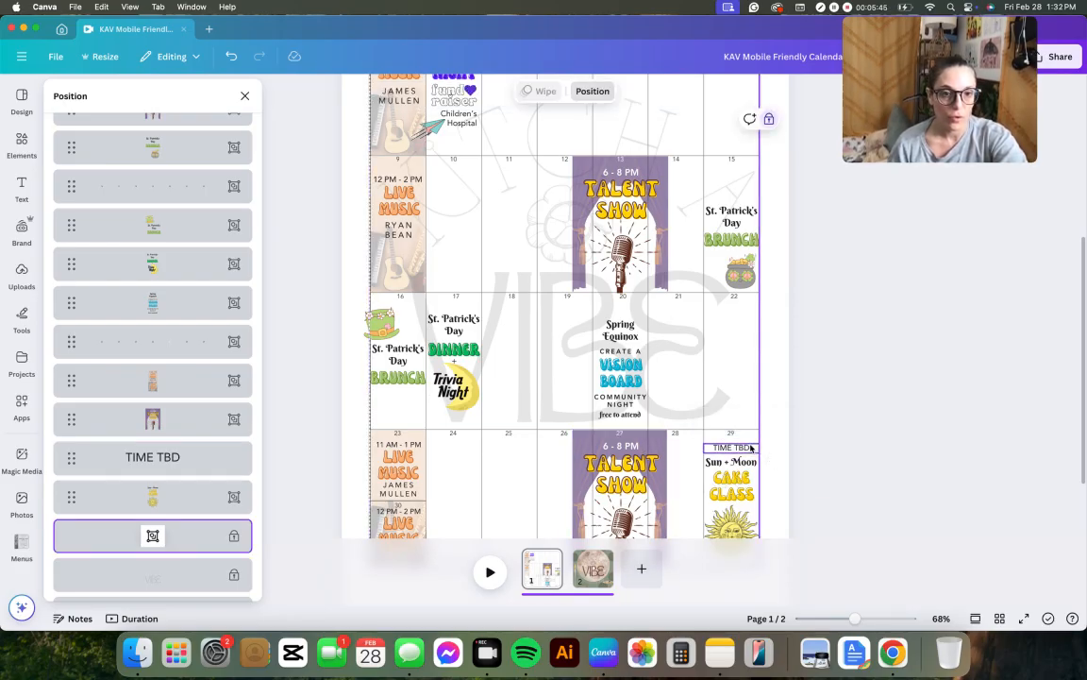
left_click(751, 447)
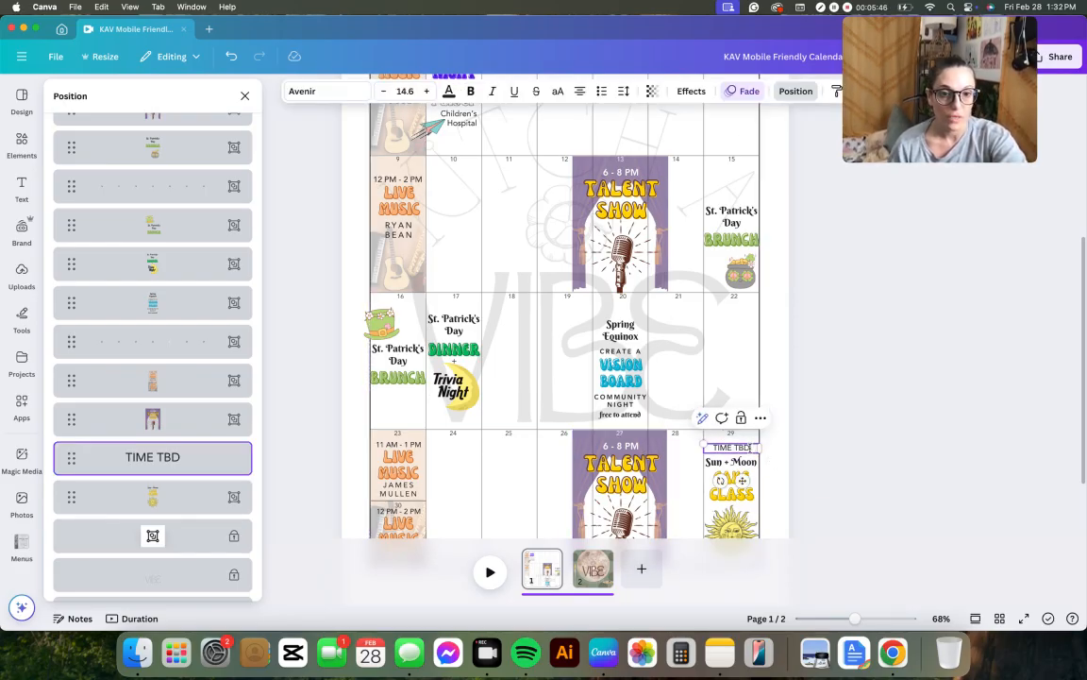
left_click(783, 451)
scroll(784, 451, "down", 2)
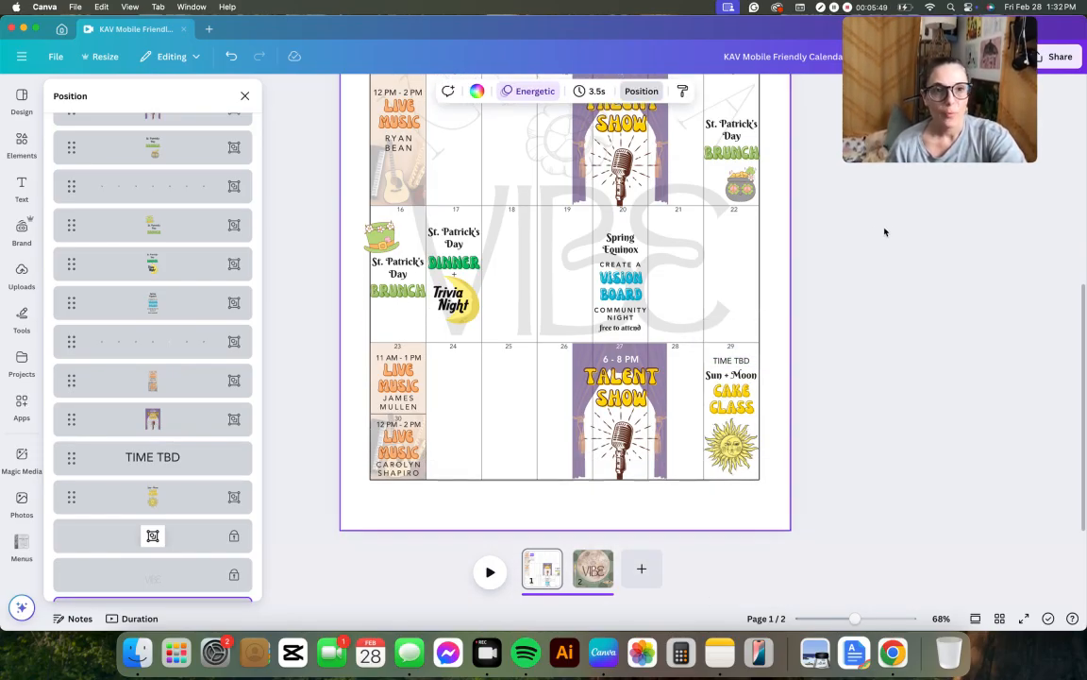